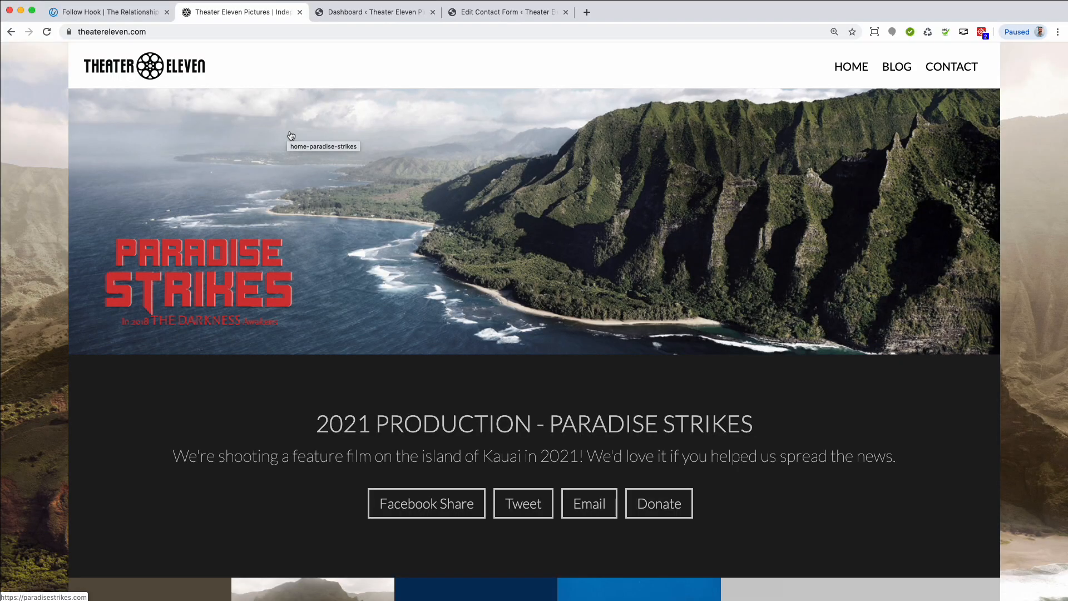
Examine the Theater Eleven home page and its email opt-in forms down to the footer.
scroll(567, 150, "down", 10)
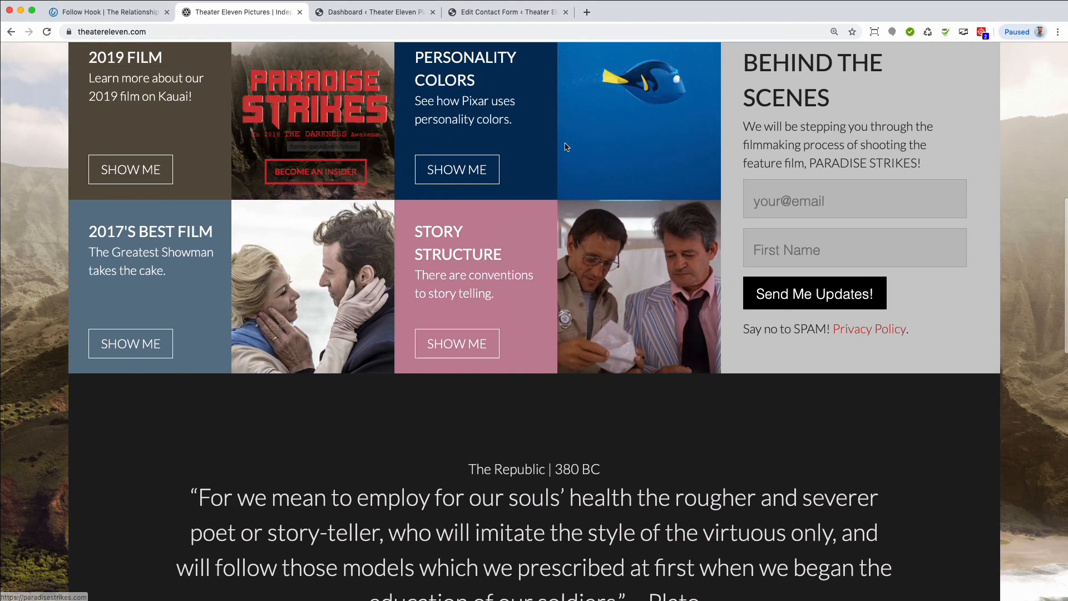
scroll(567, 150, "up", 2)
scroll(567, 150, "down", 10)
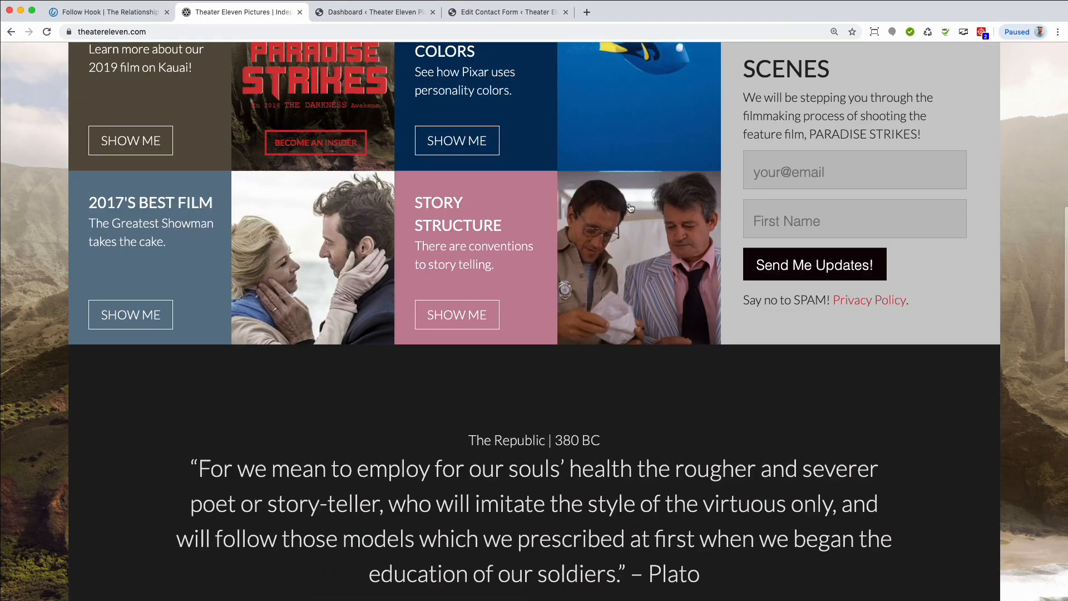
scroll(651, 203, "down", 2)
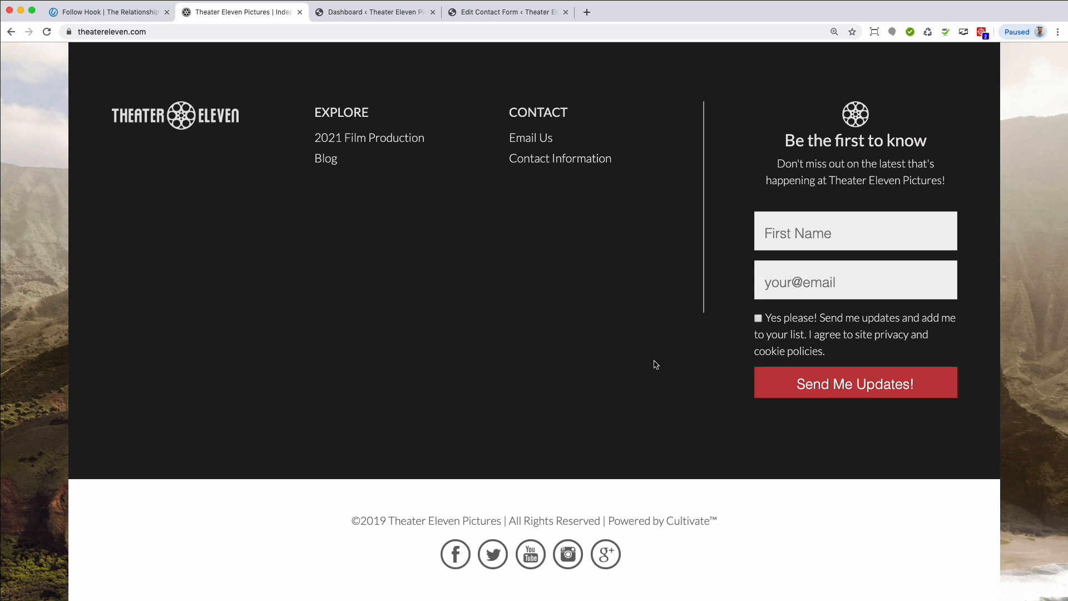
Search for the contact form 7 plugin among the installable plugins in the site's WordPress admin.
left_click(364, 14)
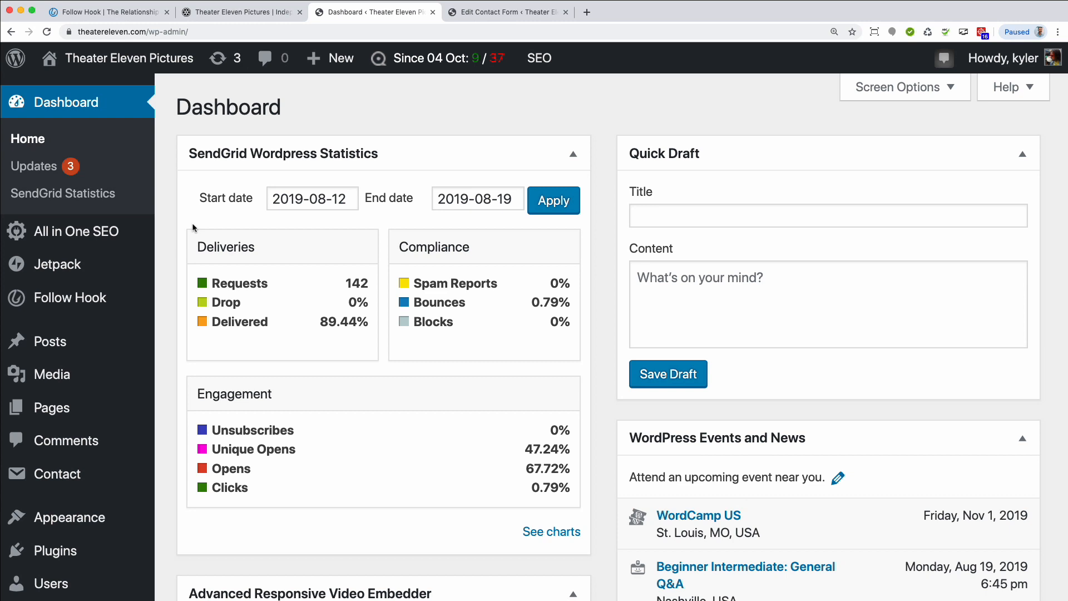
scroll(111, 356, "down", 5)
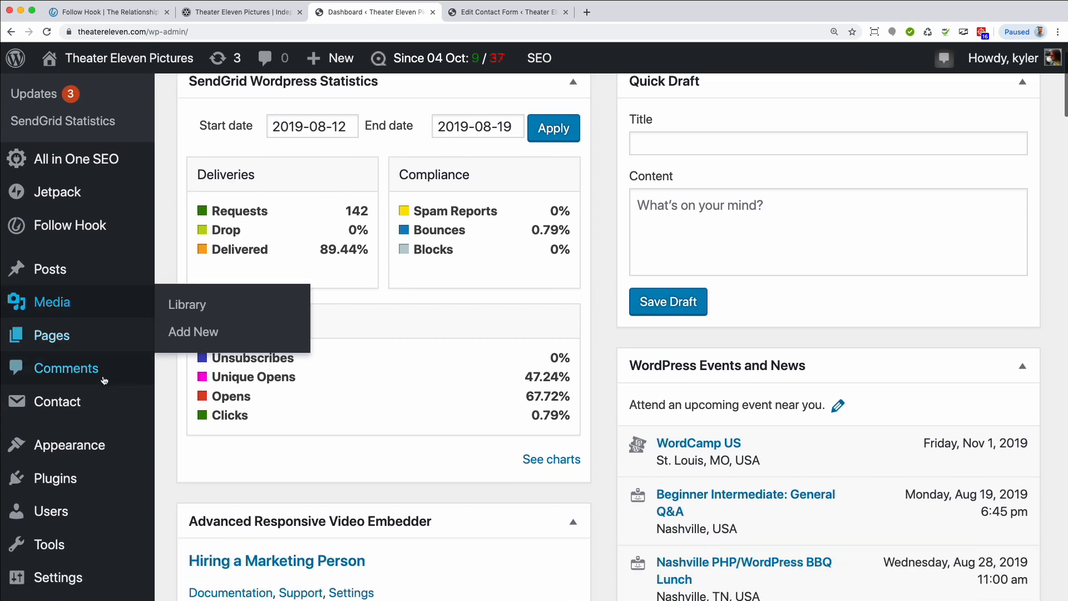
mouse_move(73, 373)
left_click(202, 398)
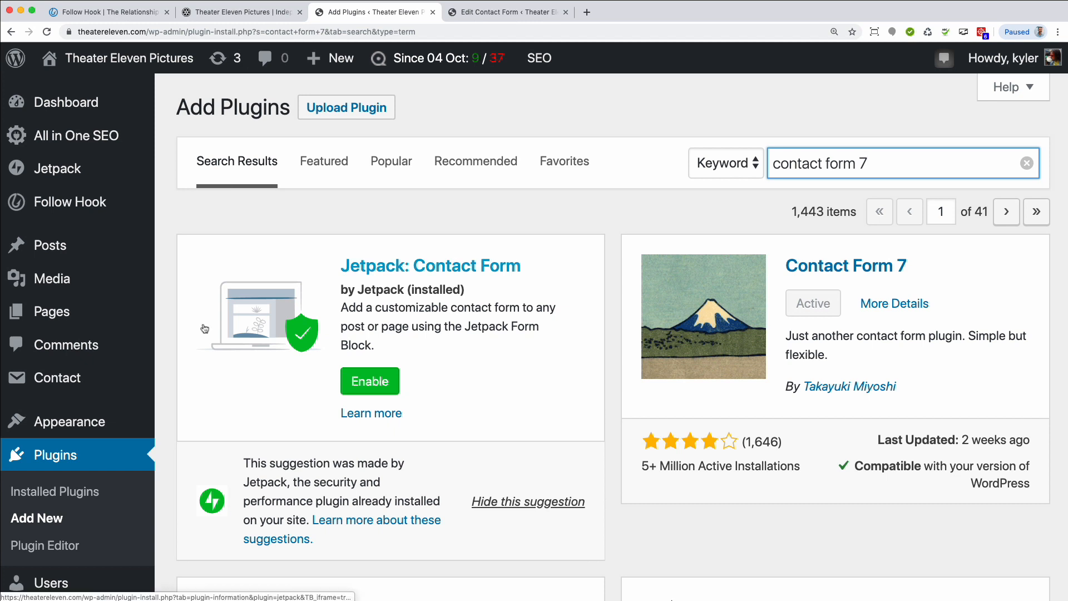
Create a new Contact Form 7 form titled "Film Updates Opt-In".
mouse_move(76, 384)
scroll(75, 383, "down", 1)
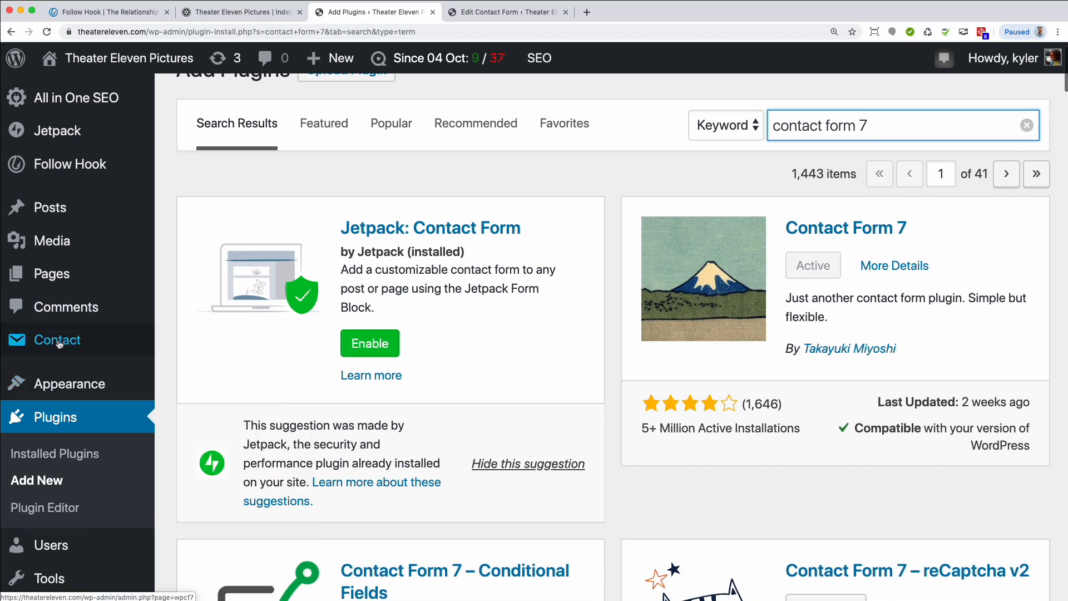
left_click(56, 343)
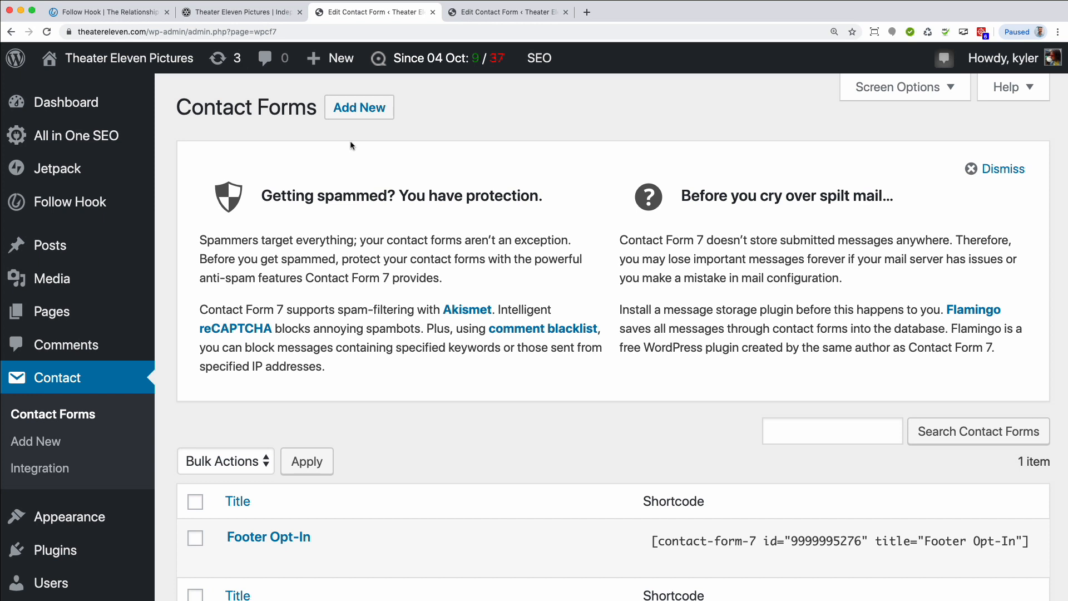
left_click(359, 108)
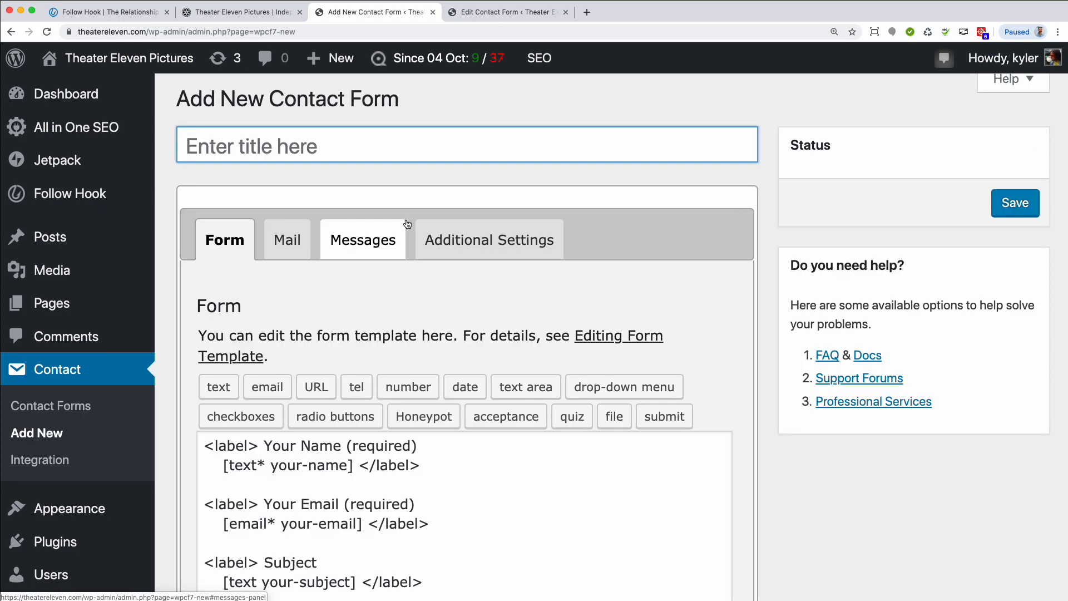
type("Film Updates Opt-In")
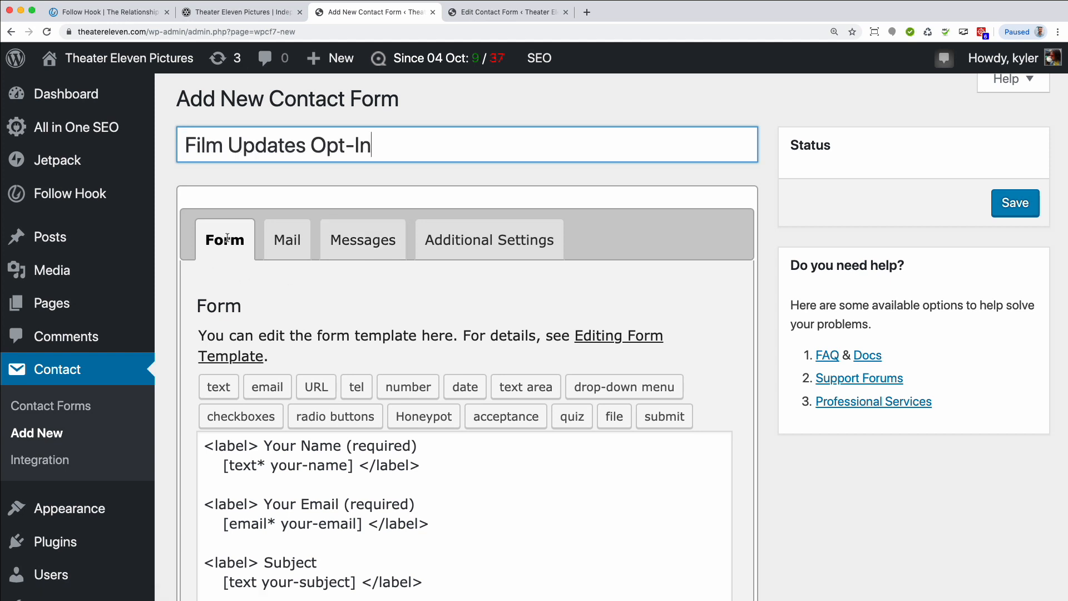
Review the new form's default template, mail settings, messages and additional settings.
scroll(314, 292, "down", 5)
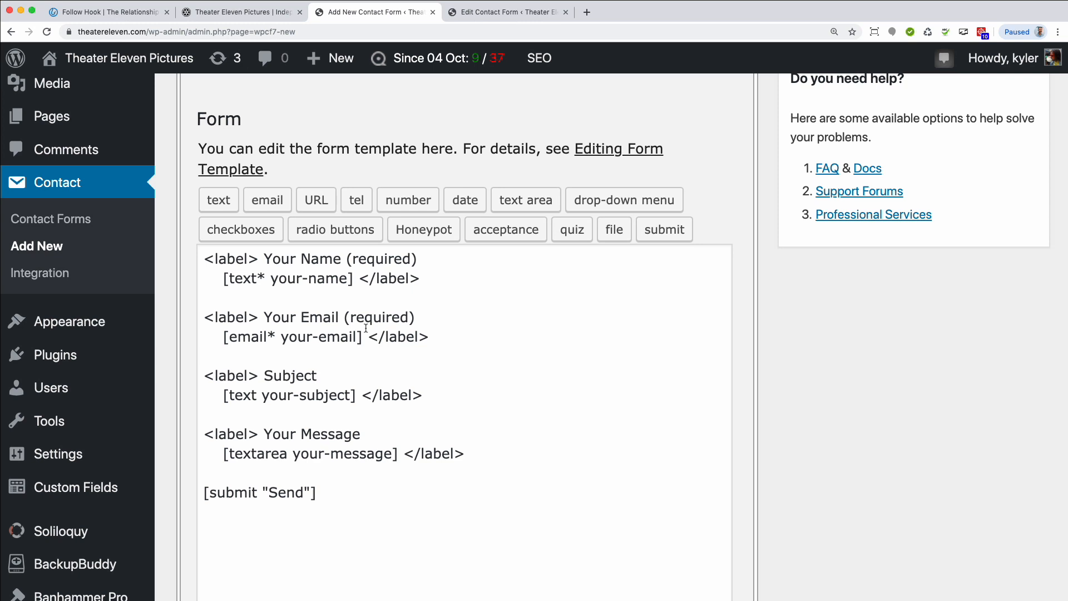
scroll(233, 384, "up", 3)
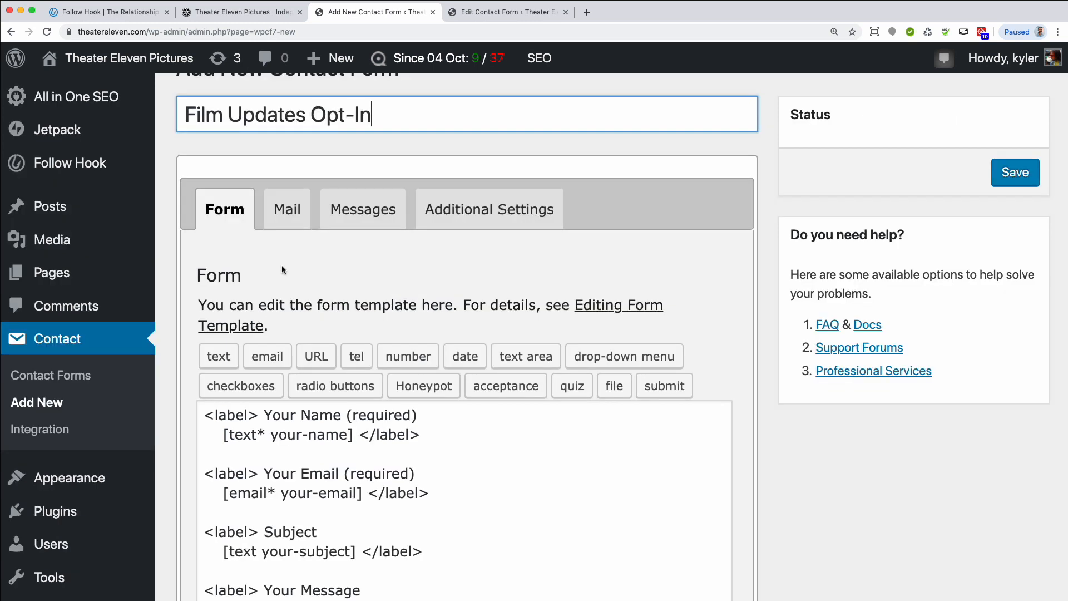
left_click(288, 211)
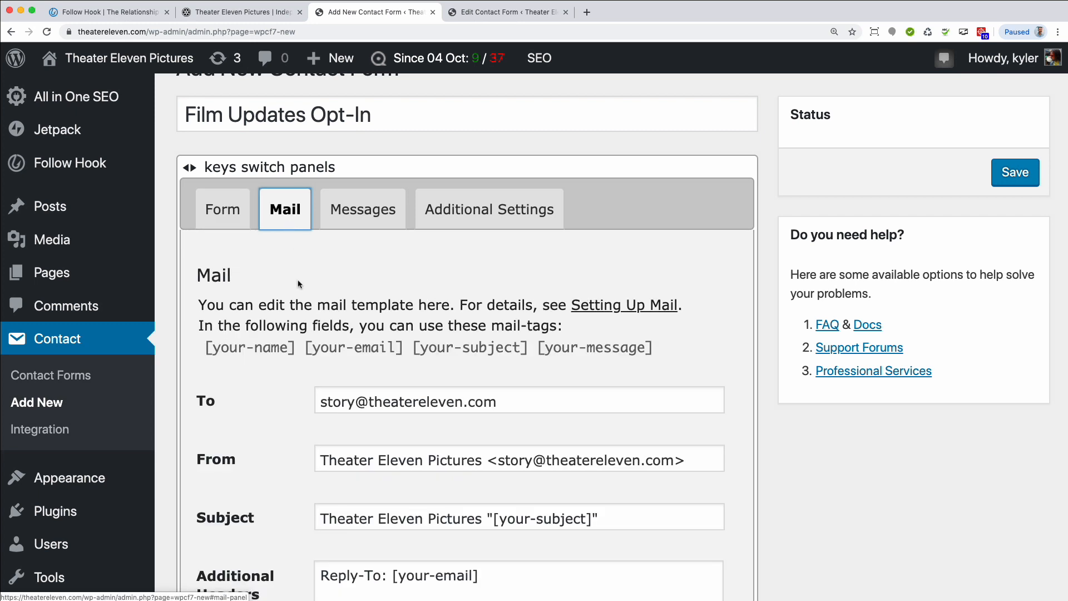
scroll(299, 285, "down", 2)
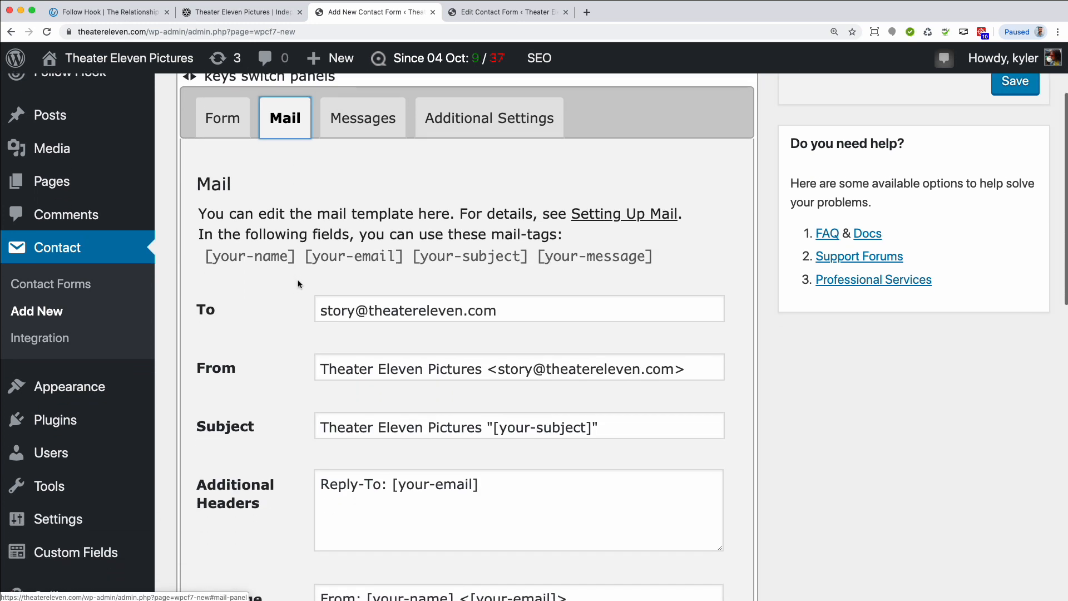
scroll(299, 285, "up", 2)
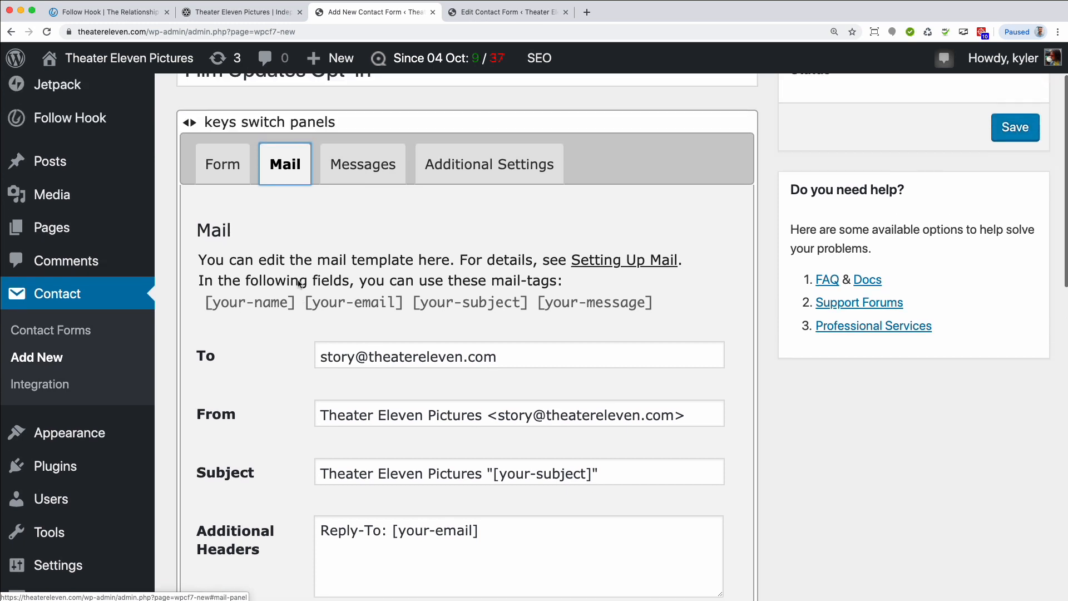
left_click(358, 210)
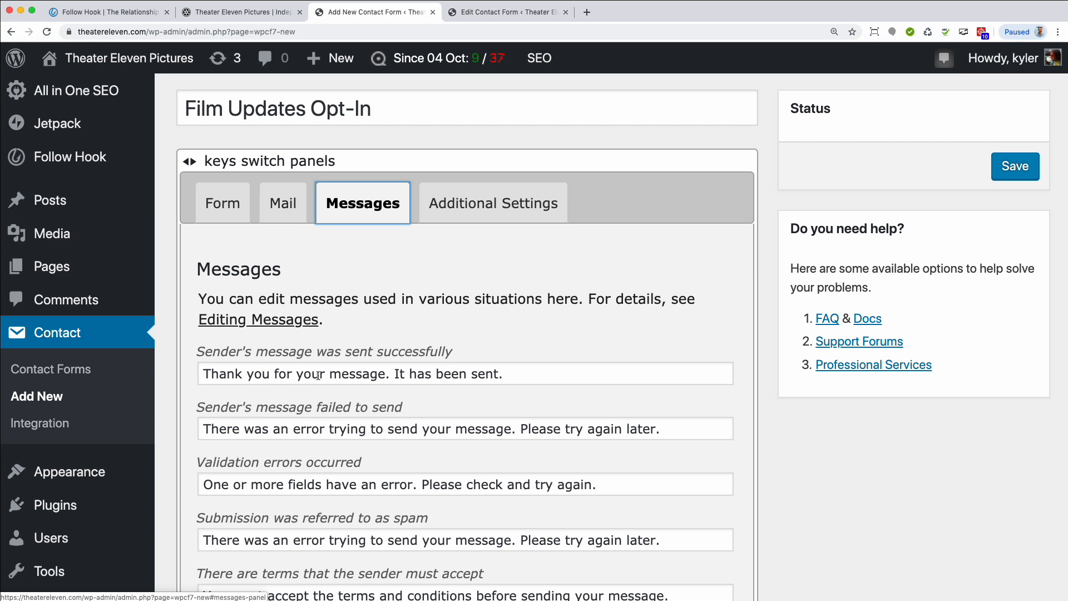
left_click(469, 217)
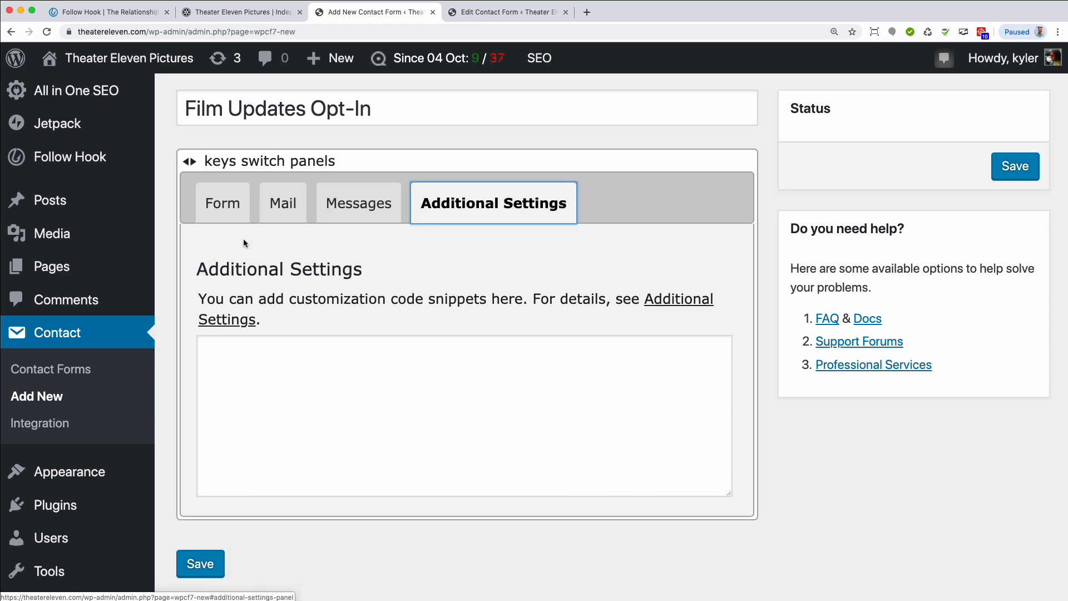
Delete all the default content from the form template.
left_click(225, 211)
scroll(231, 278, "down", 3)
left_click(384, 347)
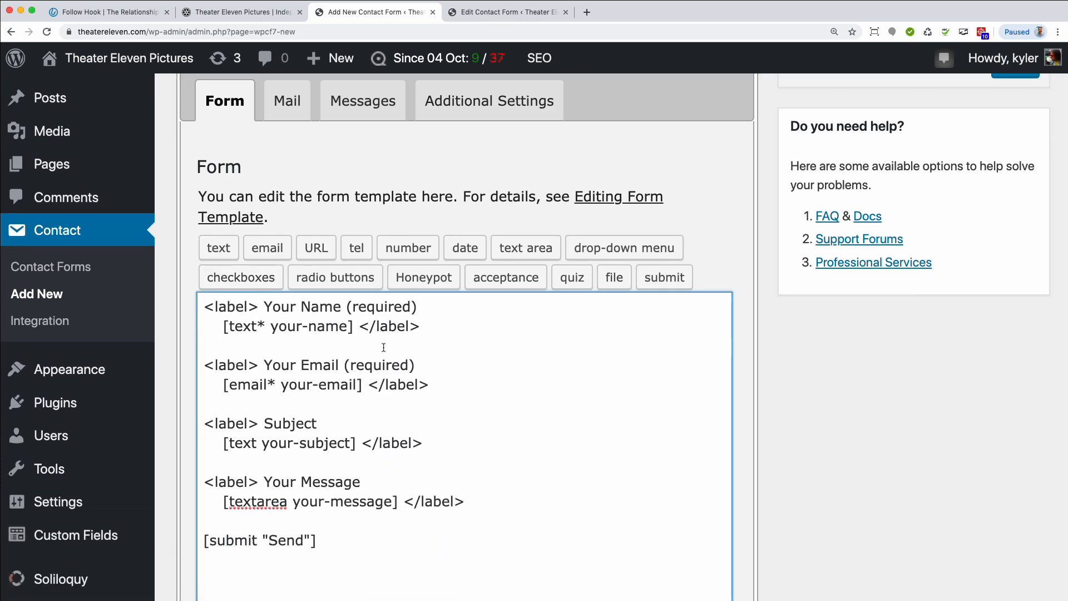
key("super+a")
key("BackSpace")
scroll(388, 361, "down", 3)
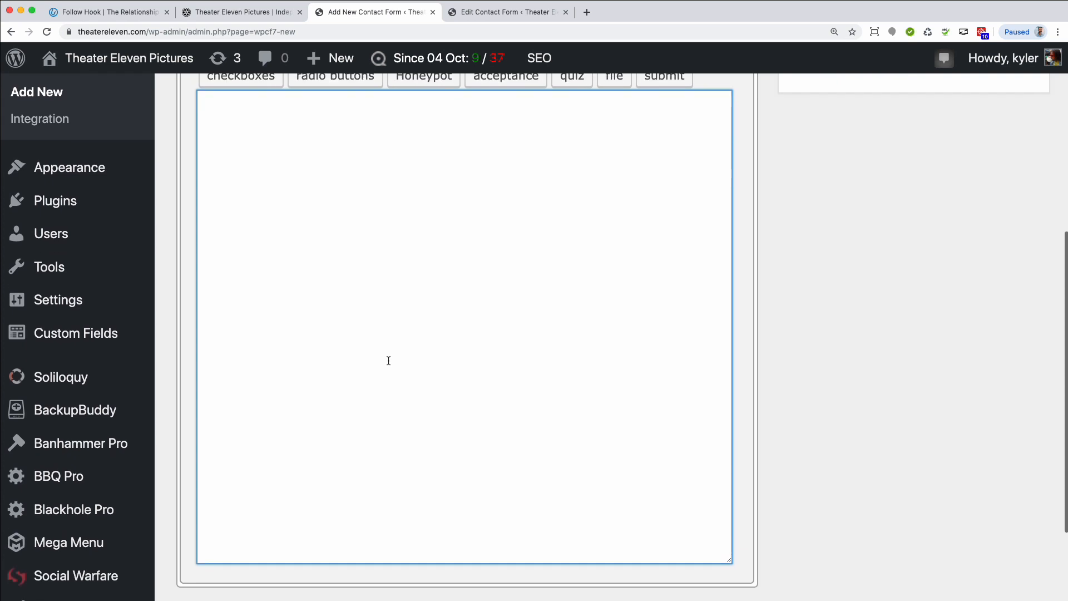
scroll(388, 361, "up", 4)
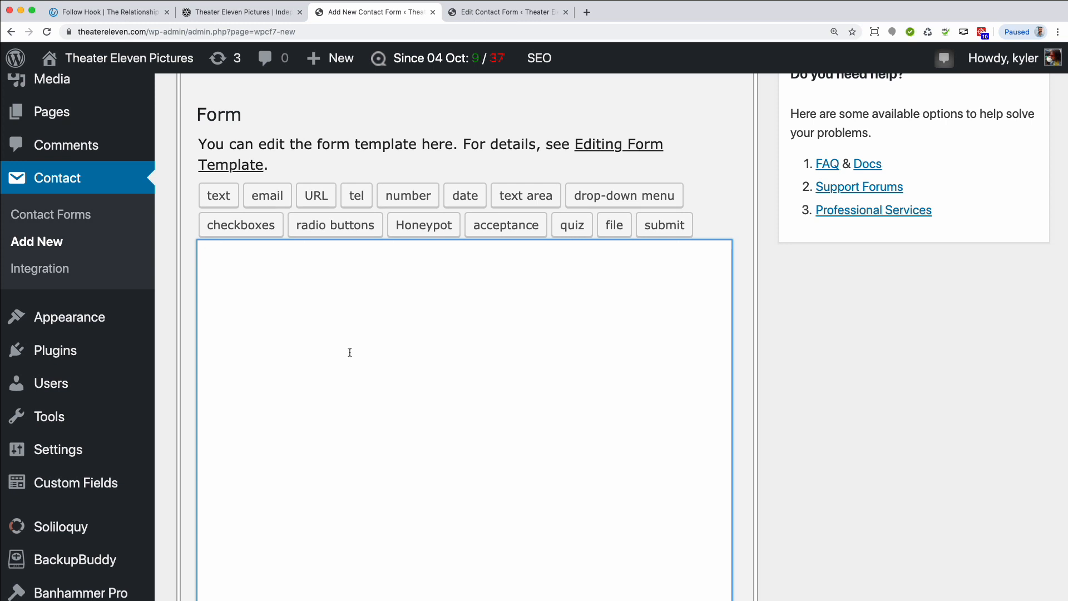
Check the fields of the live site's footer opt-in form and return to the form editor.
key("ctrl+shift+Tab")
scroll(787, 364, "down", 4)
scroll(787, 356, "up", 2)
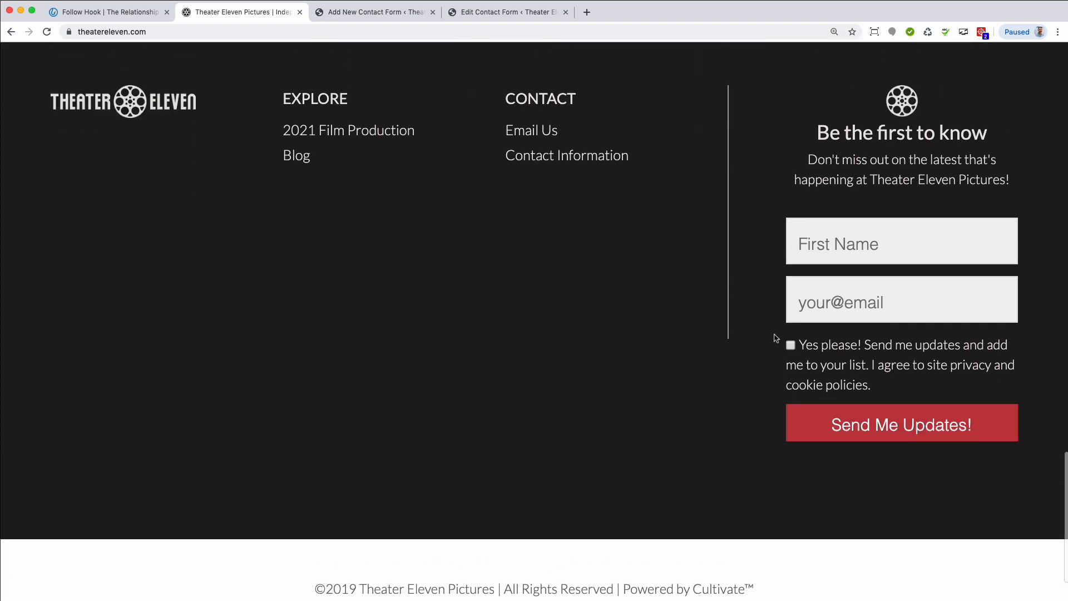
left_click(375, 12)
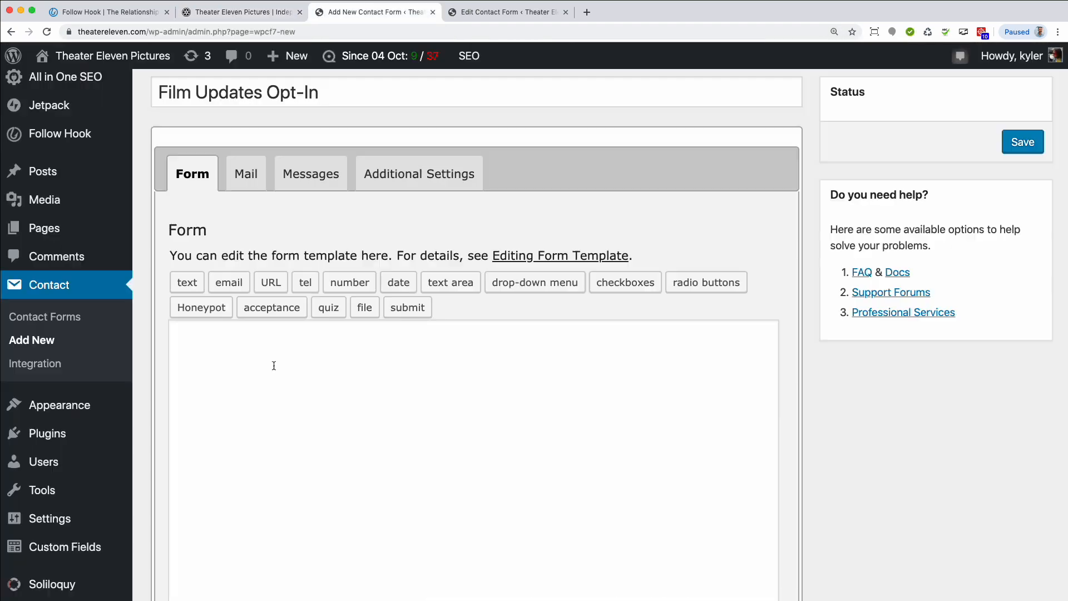
Start a text form-tag for the template and name it FirstName.
scroll(295, 391, "down", 1)
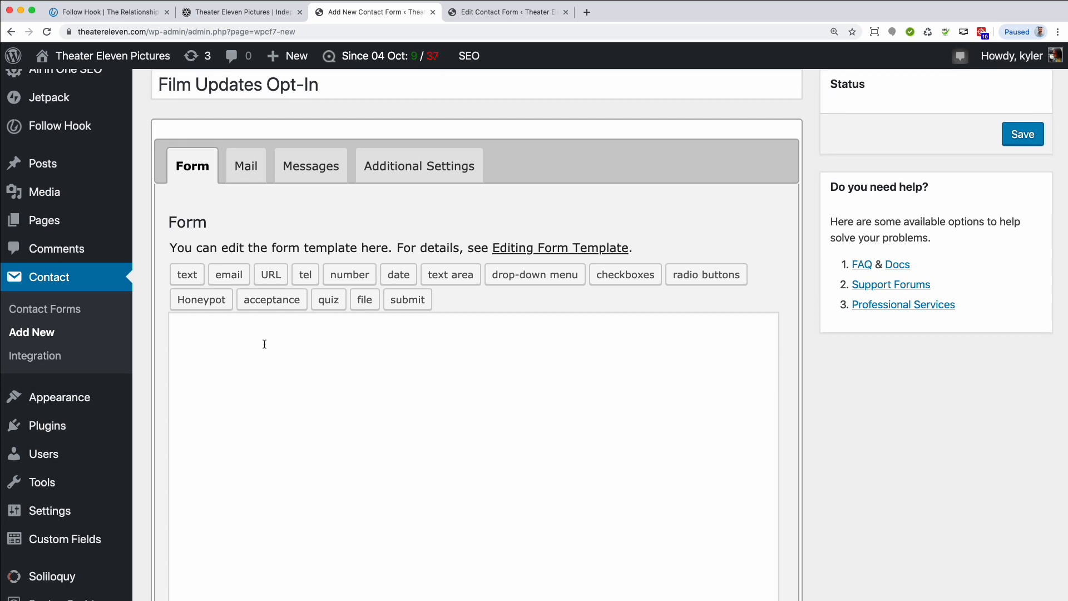
left_click(187, 274)
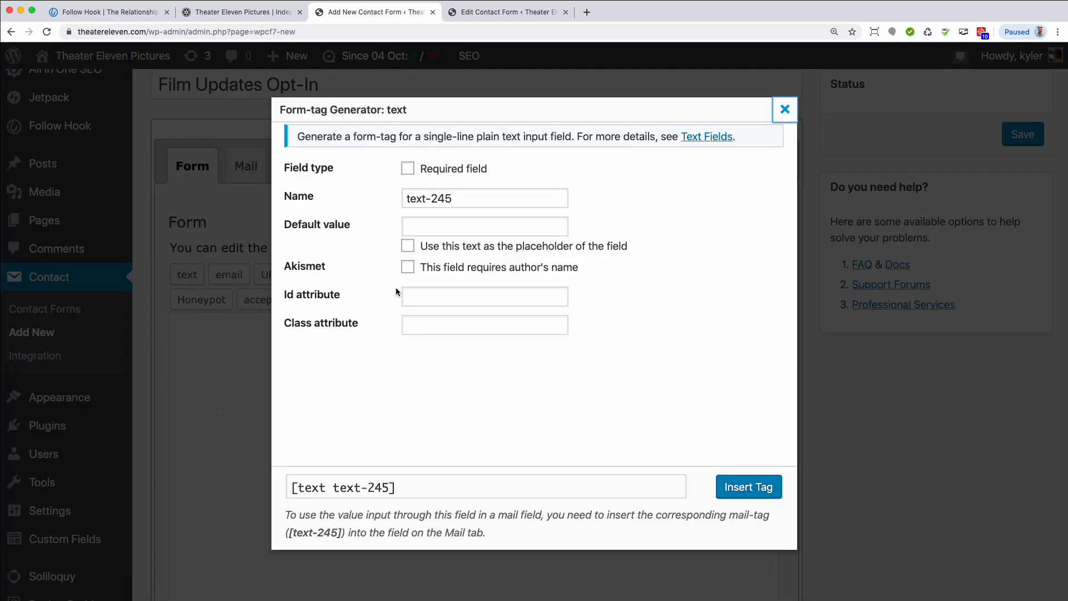
left_click_drag(453, 199, 393, 199)
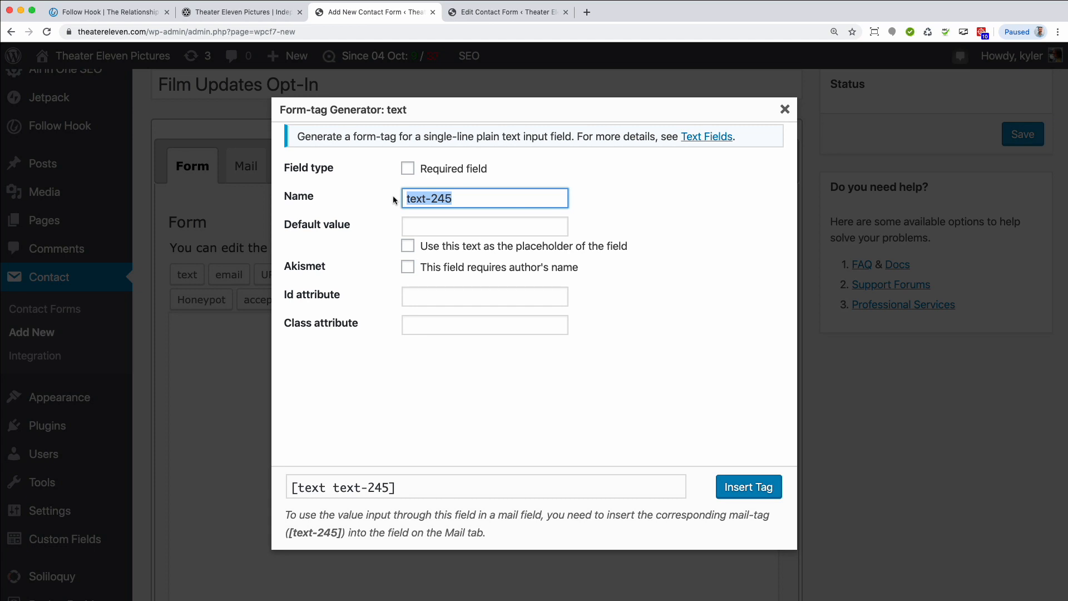
type("FirstName")
left_click(418, 231)
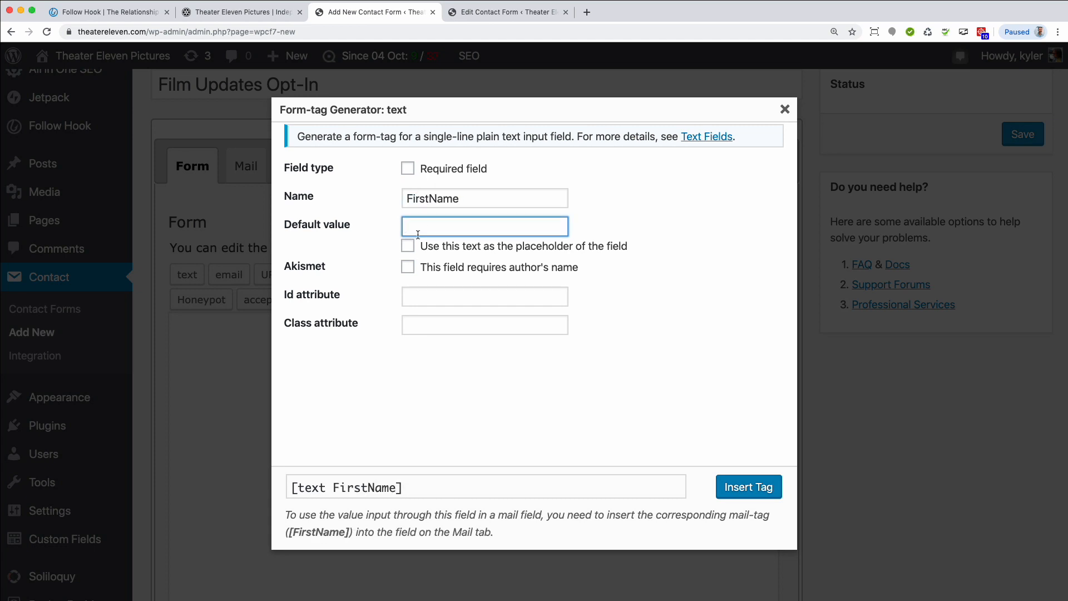
Test the First Name placeholder in the live footer form by entering Test and clearing it, and return to the tag generator.
left_click(234, 11)
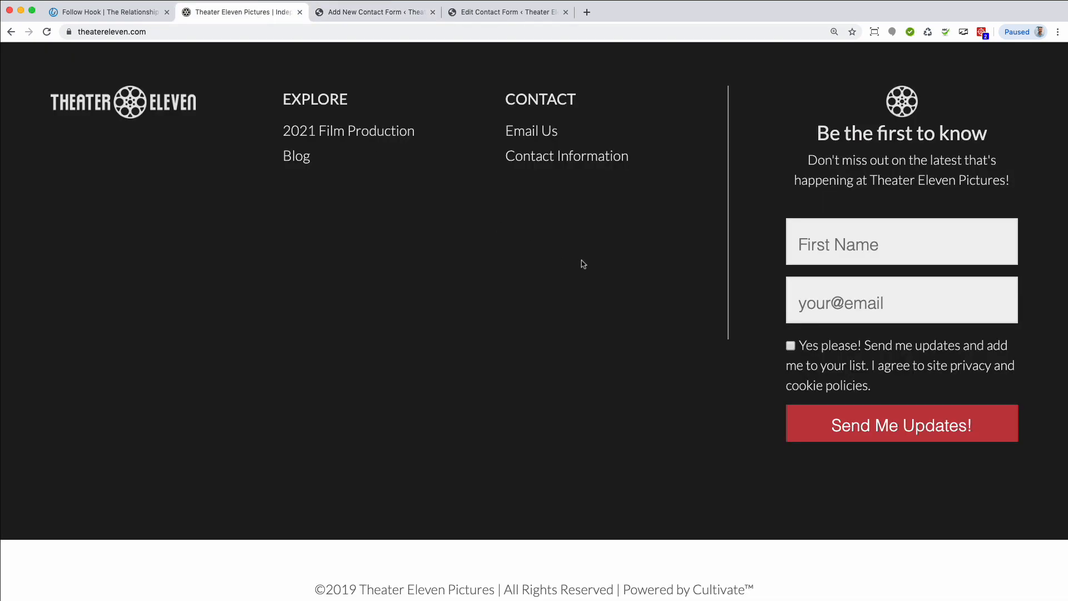
left_click(800, 244)
type("Test")
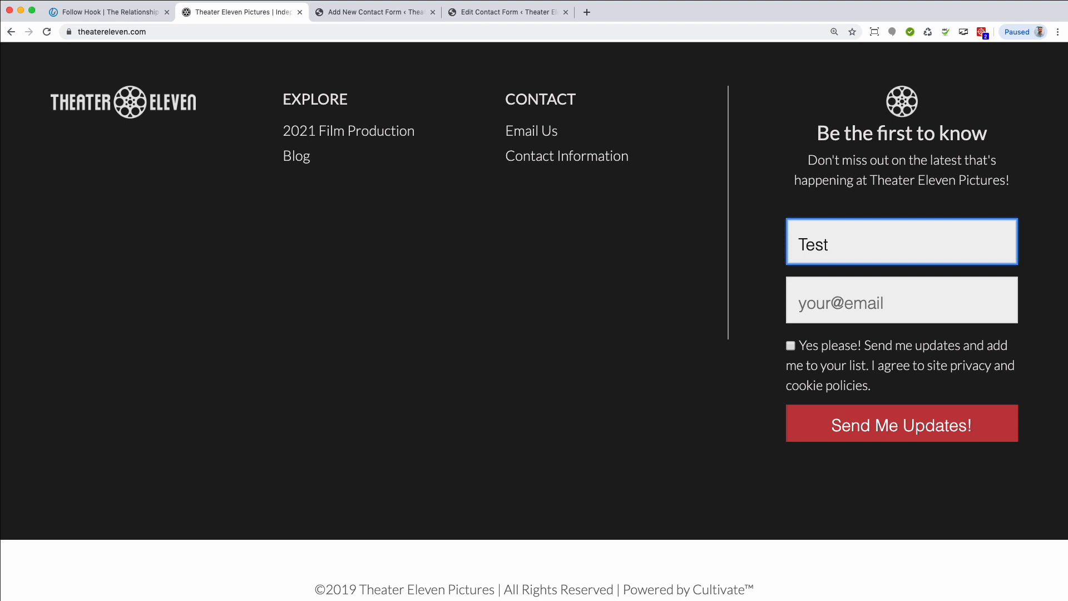
key("BackSpace")
key("BackSpace")
key("BackSpace")
key("BackSpace")
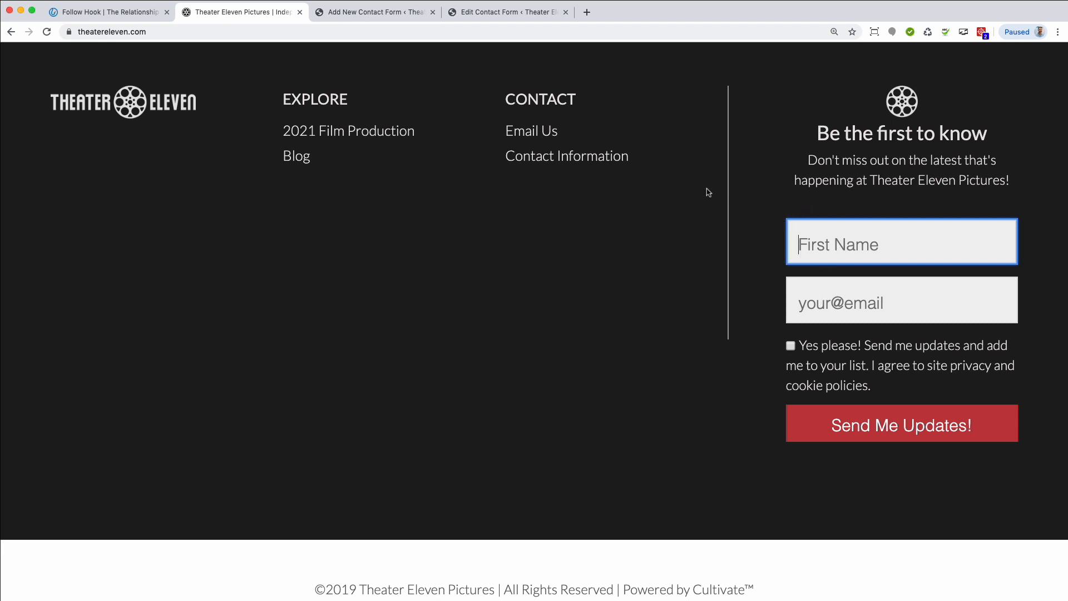
left_click(344, 13)
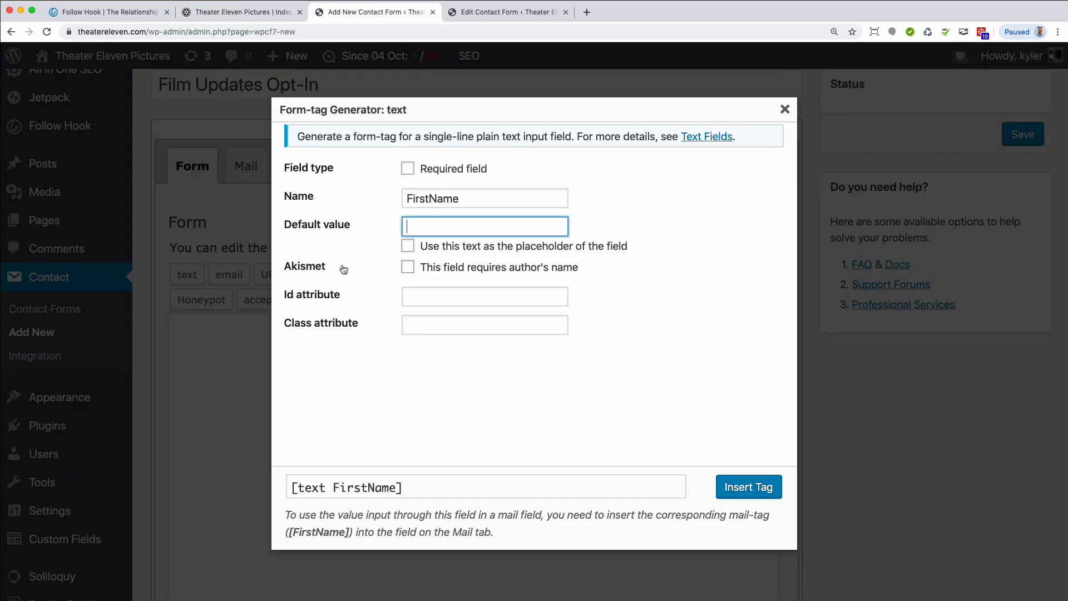
Set the text tag's default value to First Name, use it as the placeholder, and insert the tag.
type("First Name")
left_click(409, 247)
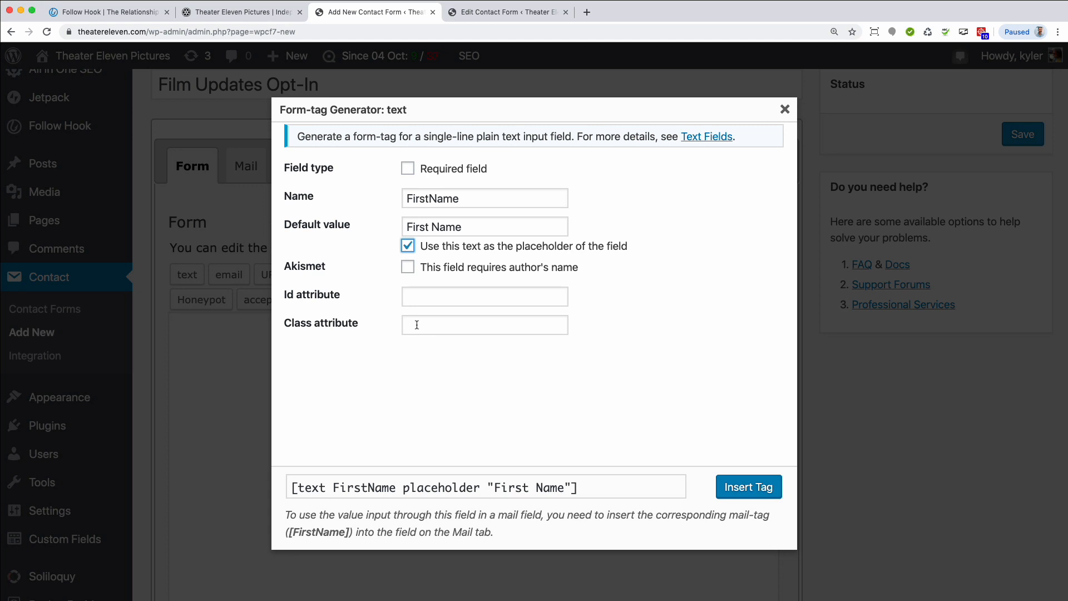
left_click(746, 488)
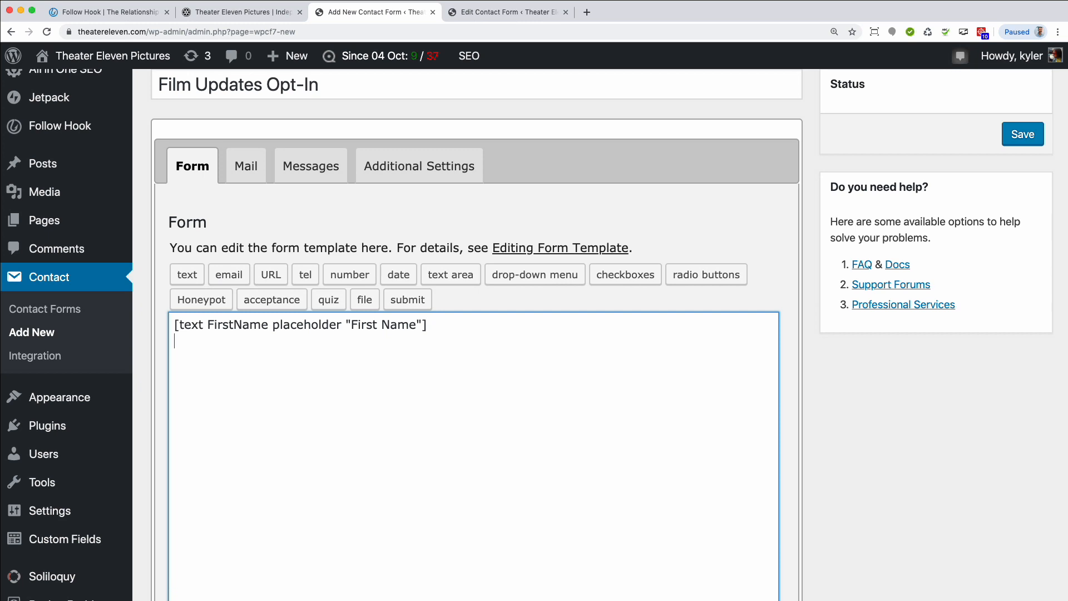
Insert a required email form-tag named emailaddress with your@email as its placeholder.
left_click(229, 274)
triple_click(439, 198)
type("emailaddress")
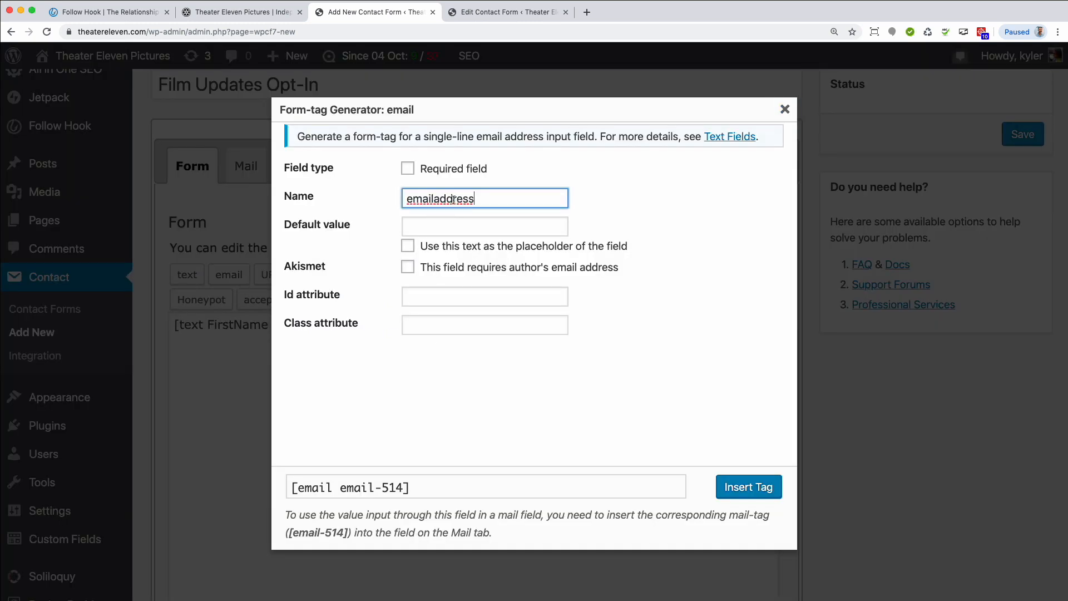
left_click(408, 169)
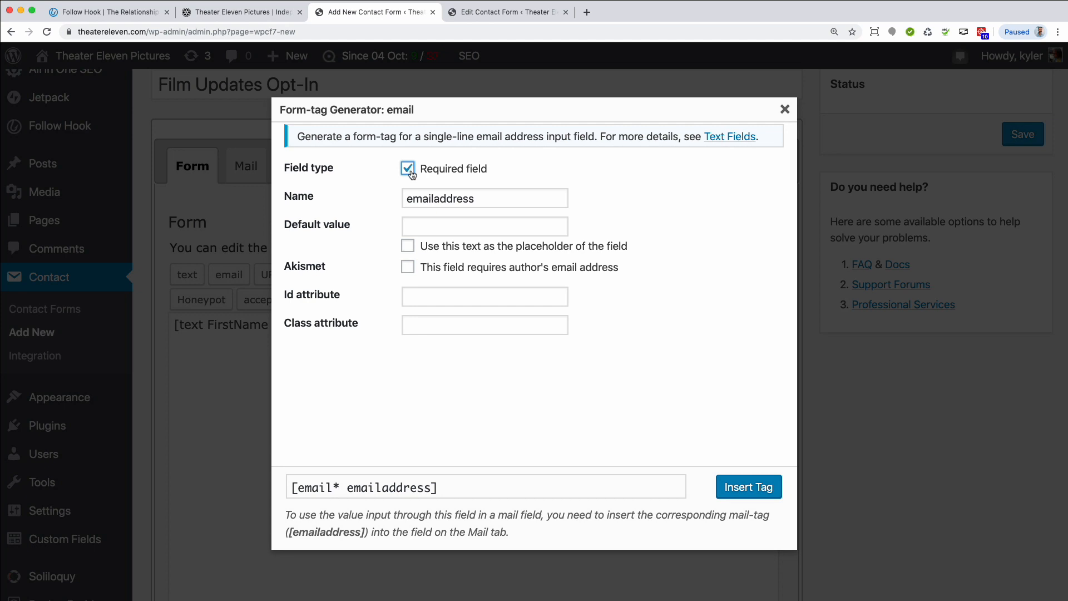
left_click(422, 227)
type("your@email")
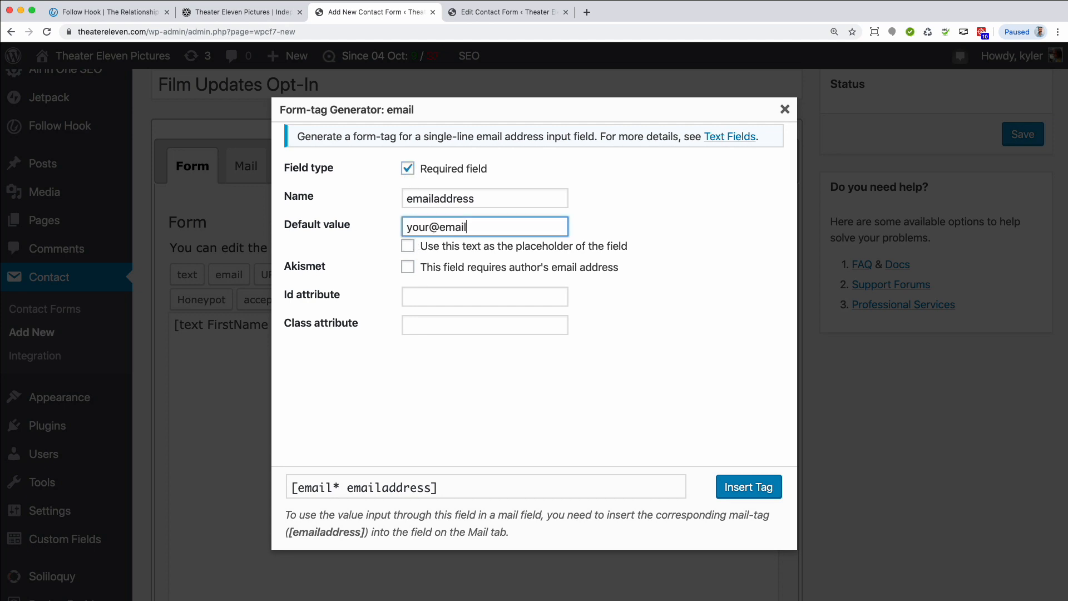
left_click(408, 246)
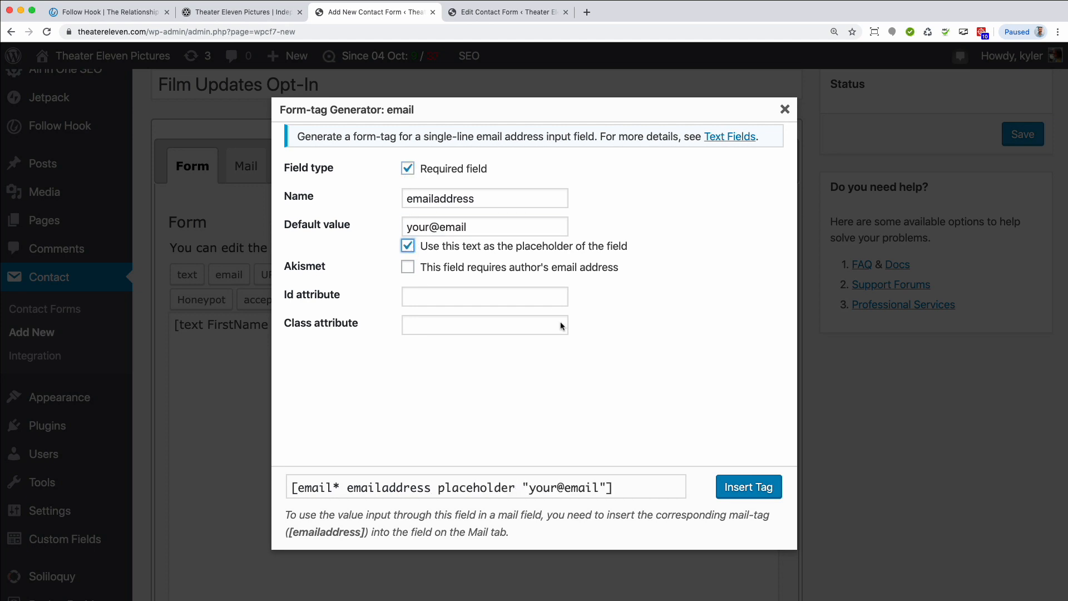
left_click(748, 488)
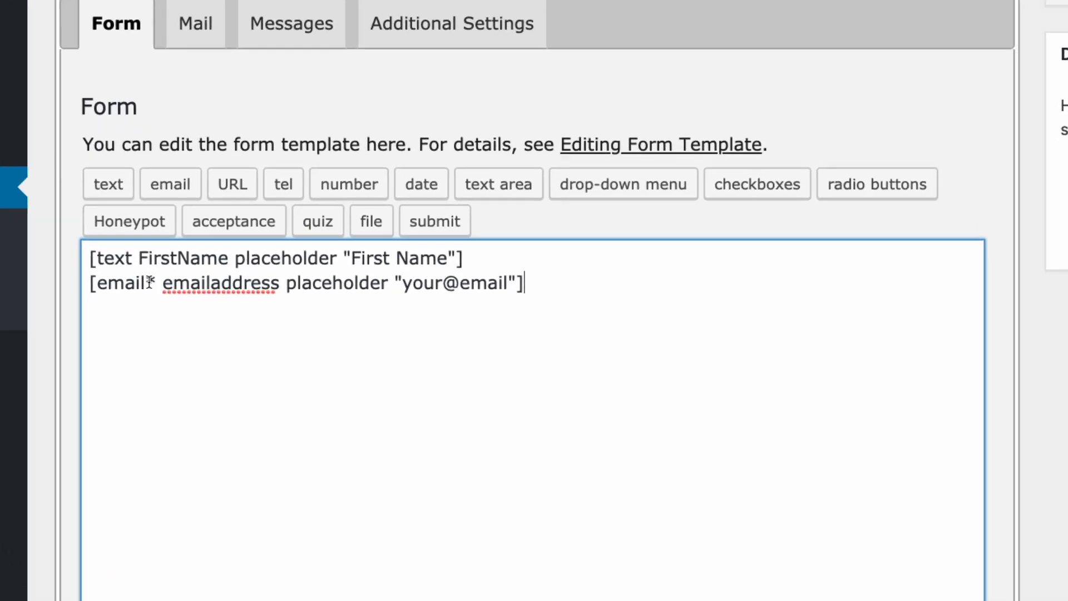
Make the FirstName text tag required by adding an asterisk after its field type, as in the email tag.
left_click_drag(146, 282, 157, 279)
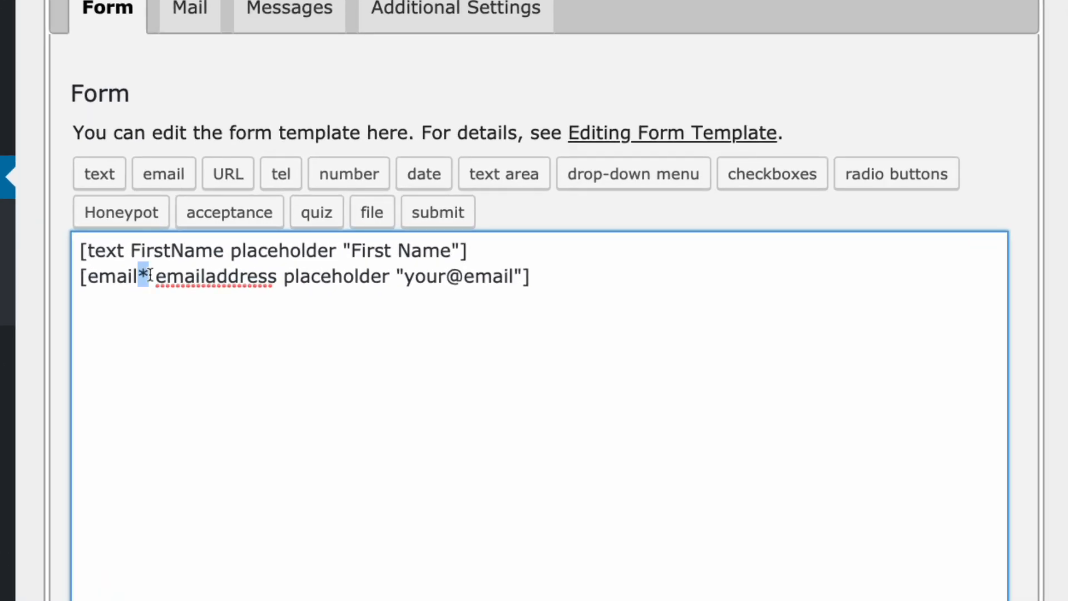
left_click(127, 252)
type("*")
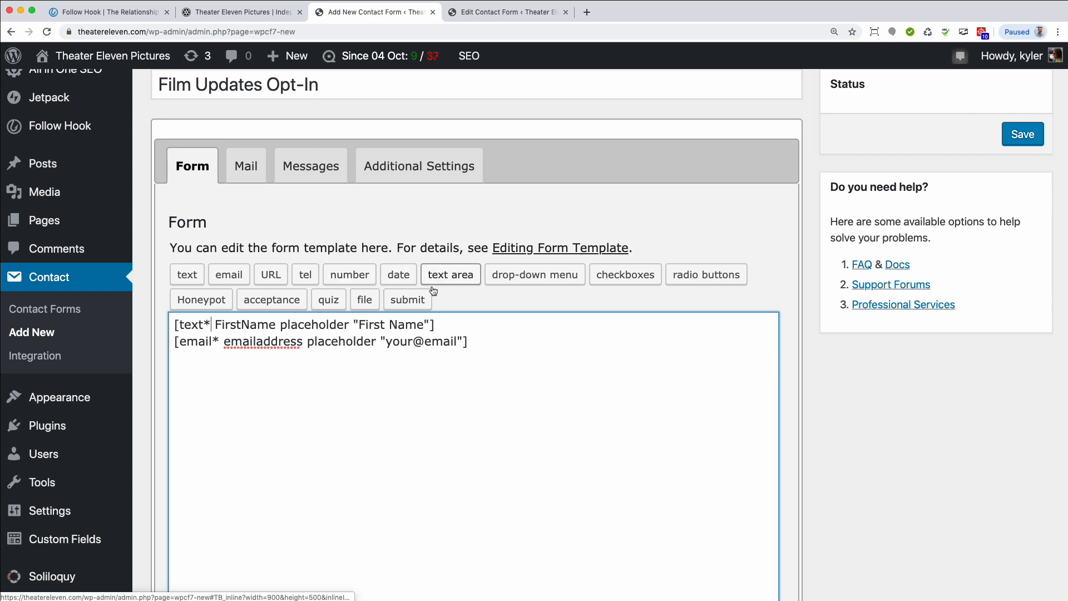
Duplicate the FirstName tag on a new line below it and adapt the copy to LastName with placeholder Last Name.
left_click_drag(445, 325, 167, 328)
key("super+c")
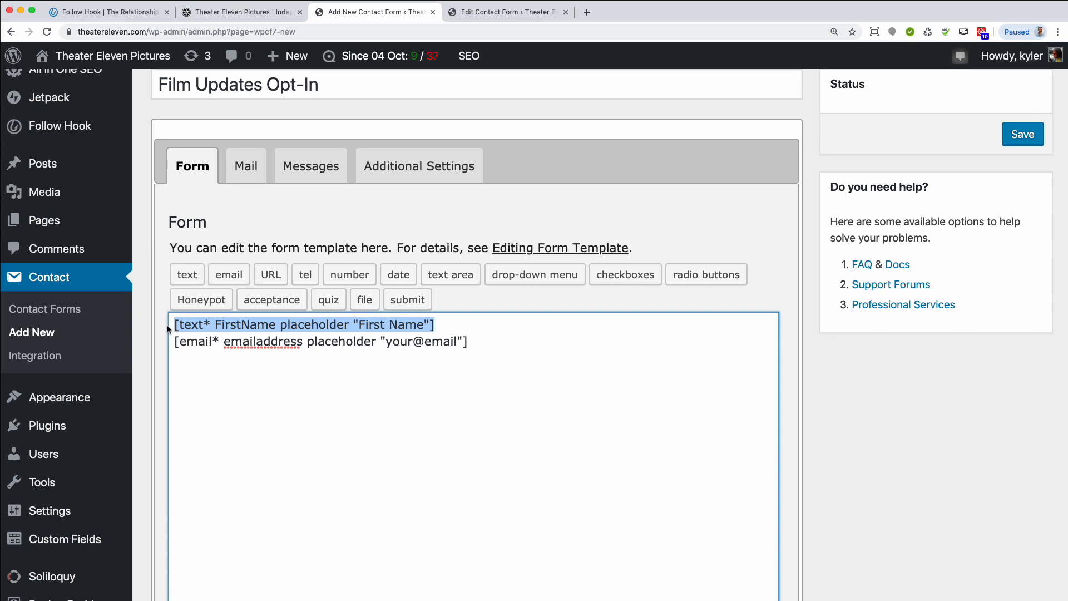
left_click(479, 327)
key("Return")
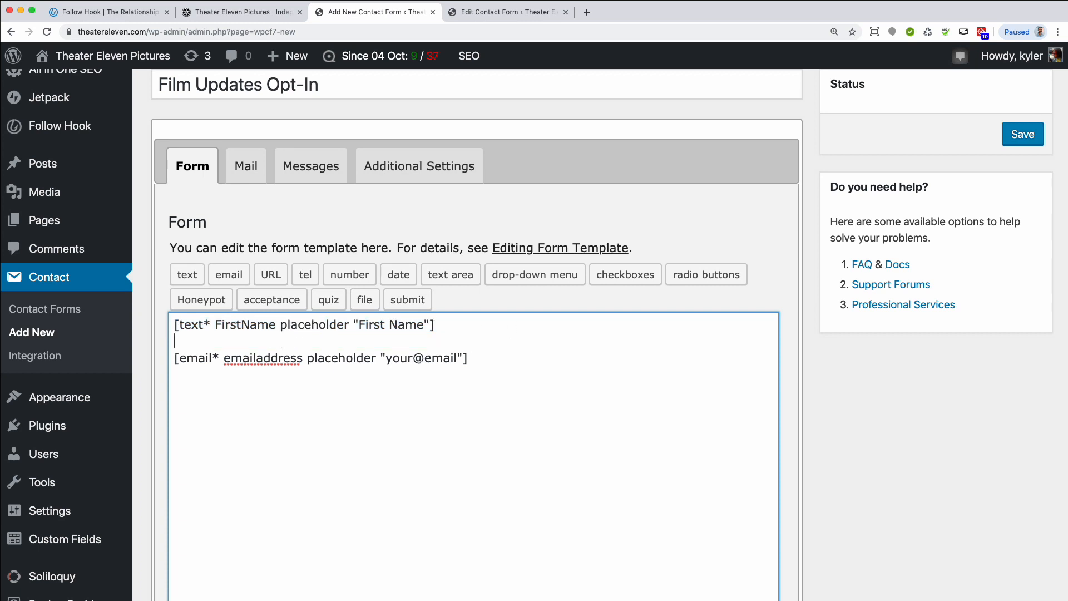
key("super+v")
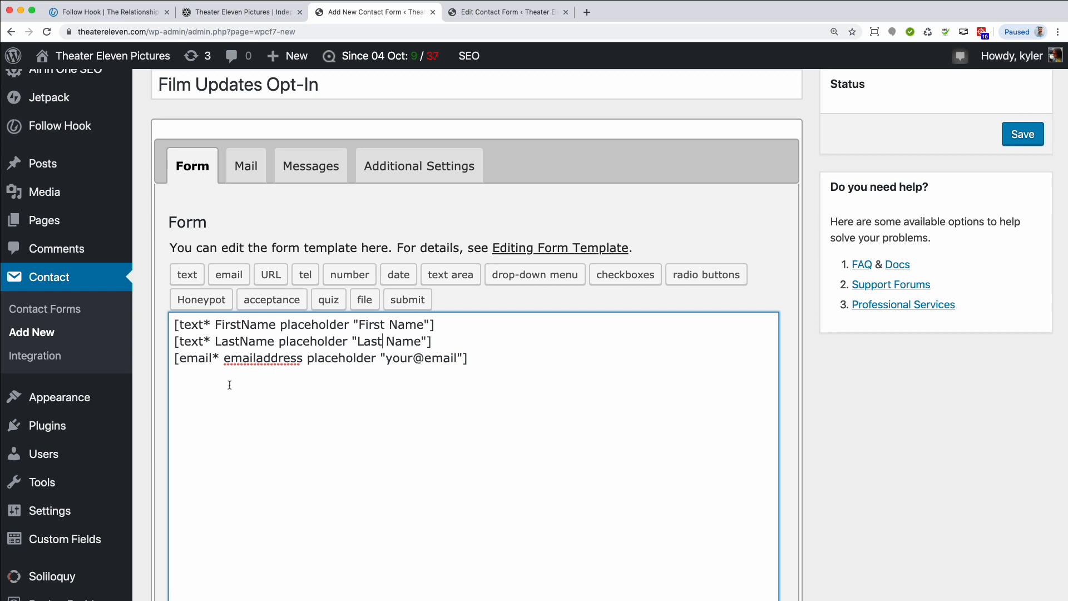
Delete the LastName tag and its line from the form template.
left_click_drag(444, 341, 139, 339)
key("BackSpace")
key("BackSpace")
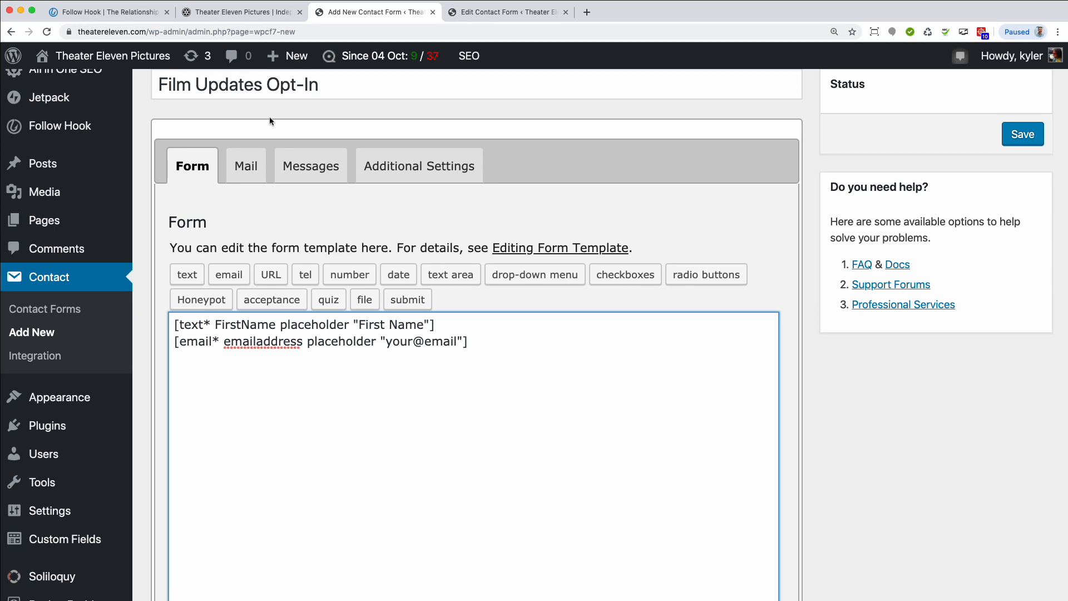
Check the live site's footer form and insert a submit tag labelled Send Me Updates below the email tag.
left_click(262, 15)
left_click(553, 285)
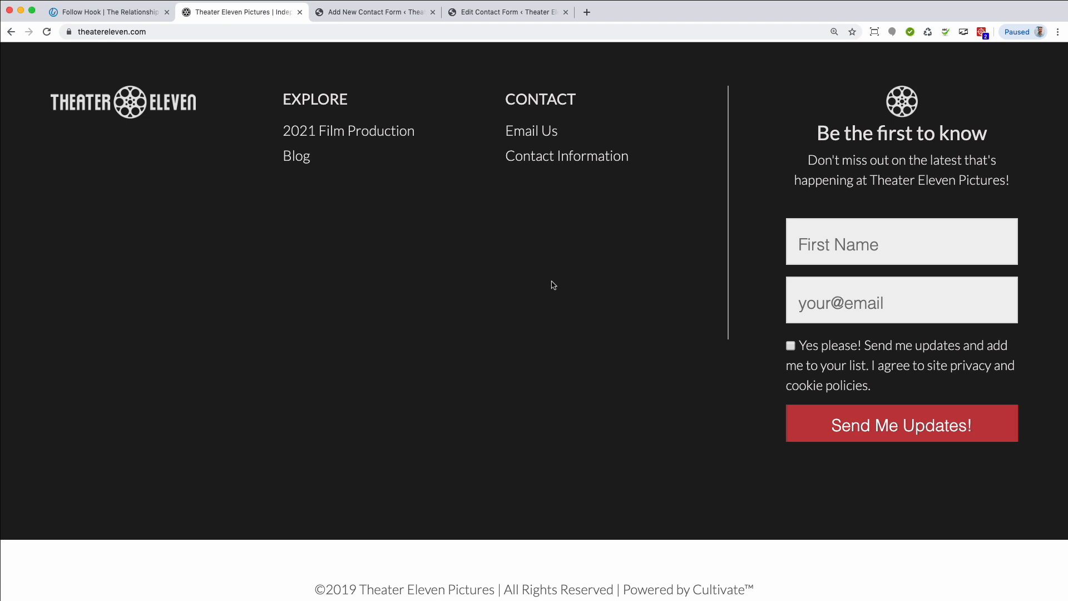
key("ctrl+Tab")
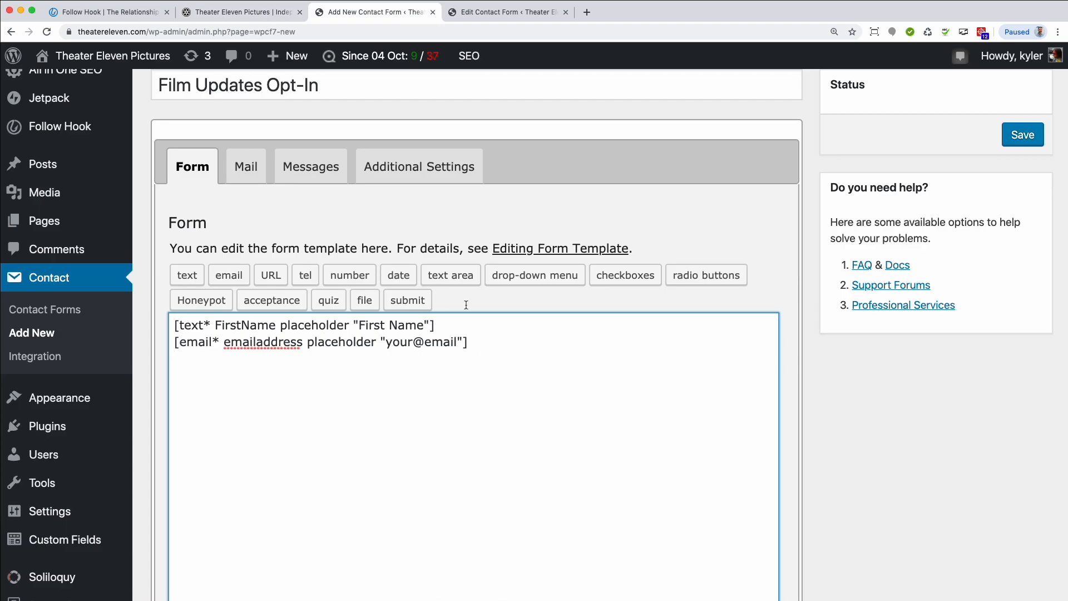
left_click(407, 300)
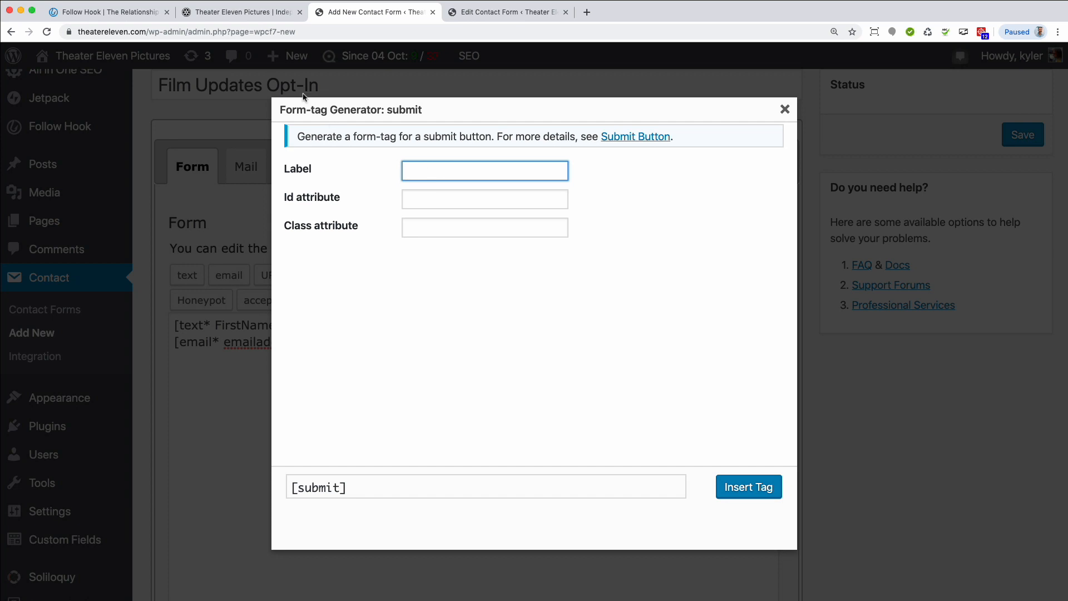
left_click(250, 17)
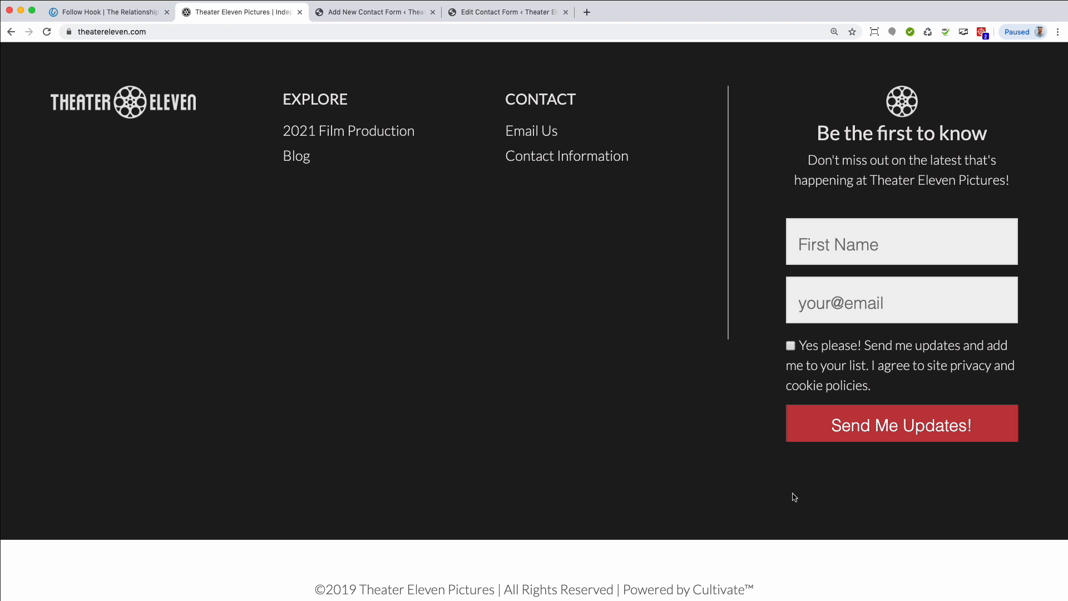
key("ctrl+Tab")
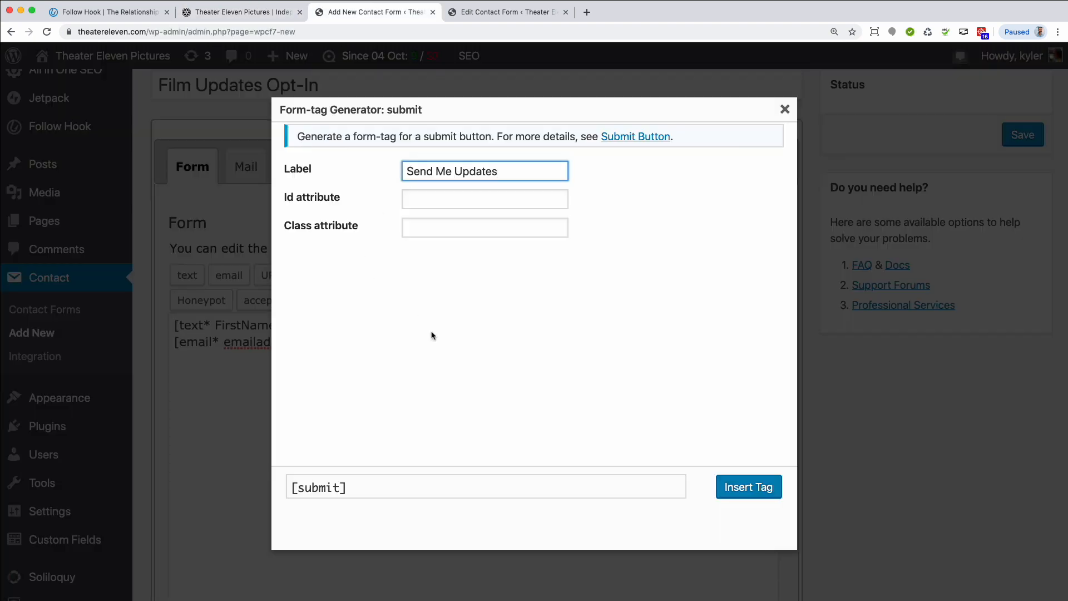
left_click(752, 490)
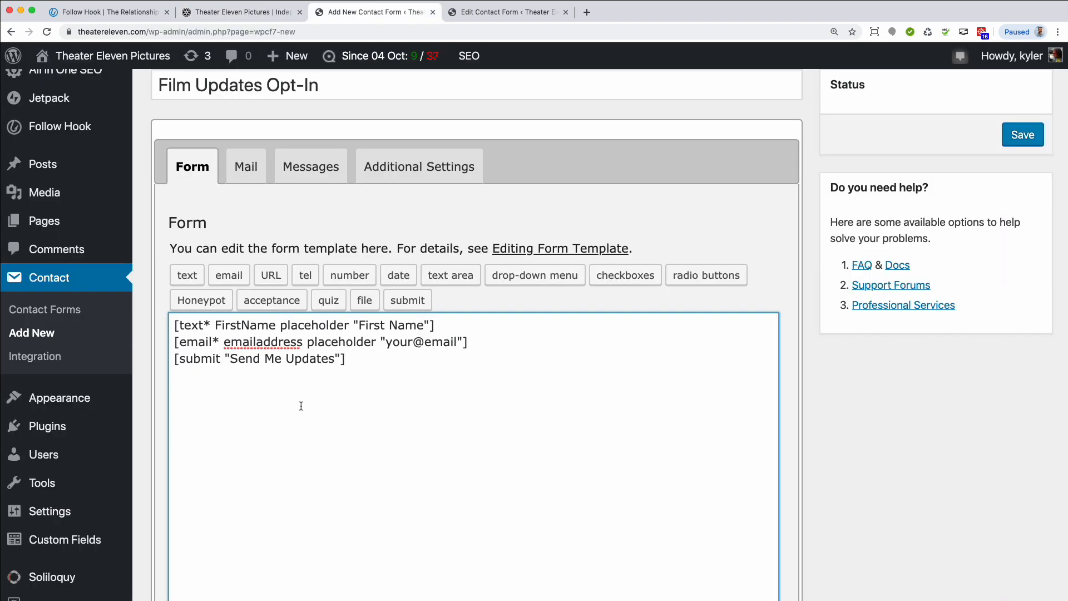
Tick the consent checkbox in the live site's footer form to try it, and return to the form editor.
scroll(296, 364, "down", 5)
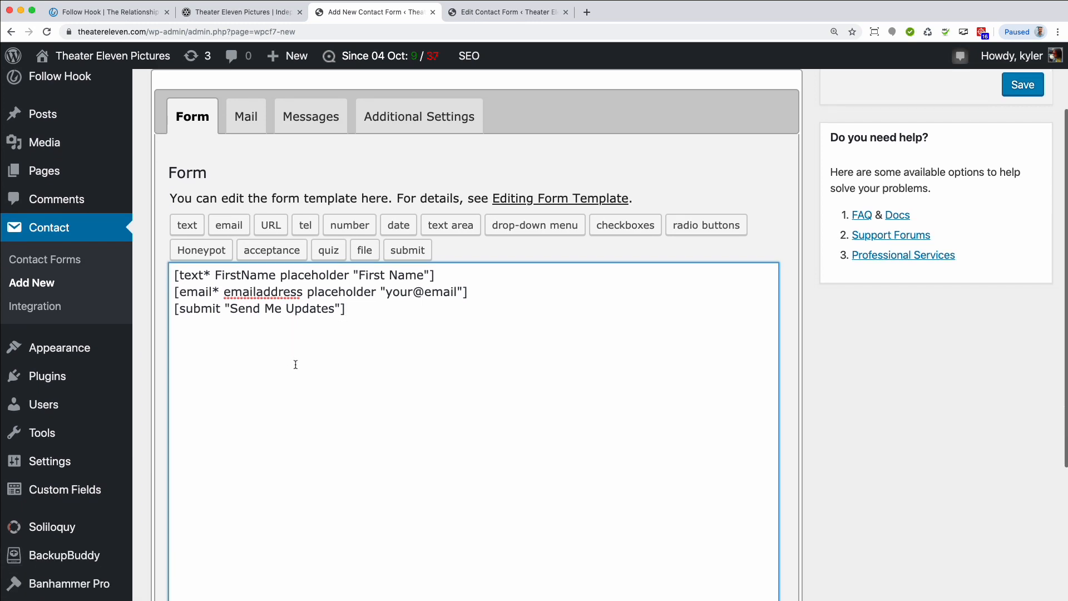
scroll(296, 364, "up", 3)
key("ctrl+shift+Tab")
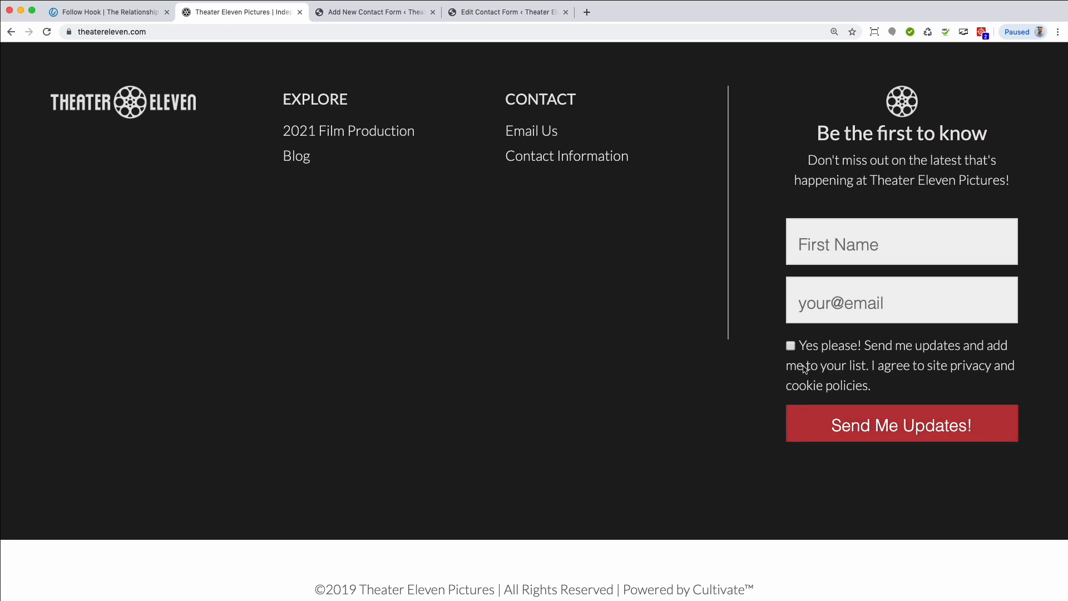
left_click(792, 347)
left_click(377, 16)
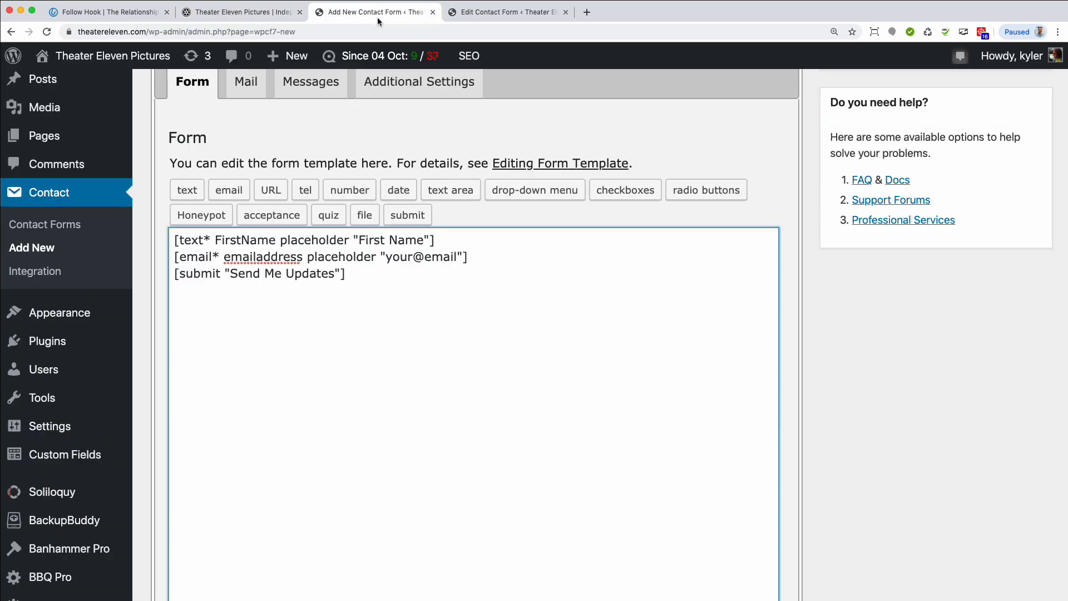
Insert a non-optional acceptance tag named gdpr on a new line between the email and submit tags.
left_click(478, 258)
key("Return")
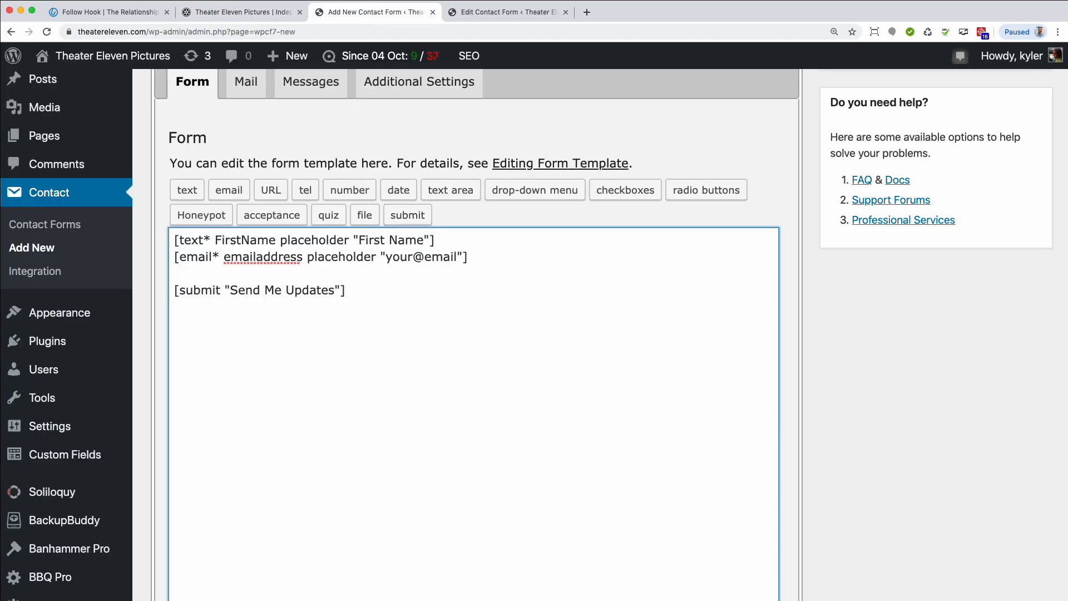
left_click(276, 221)
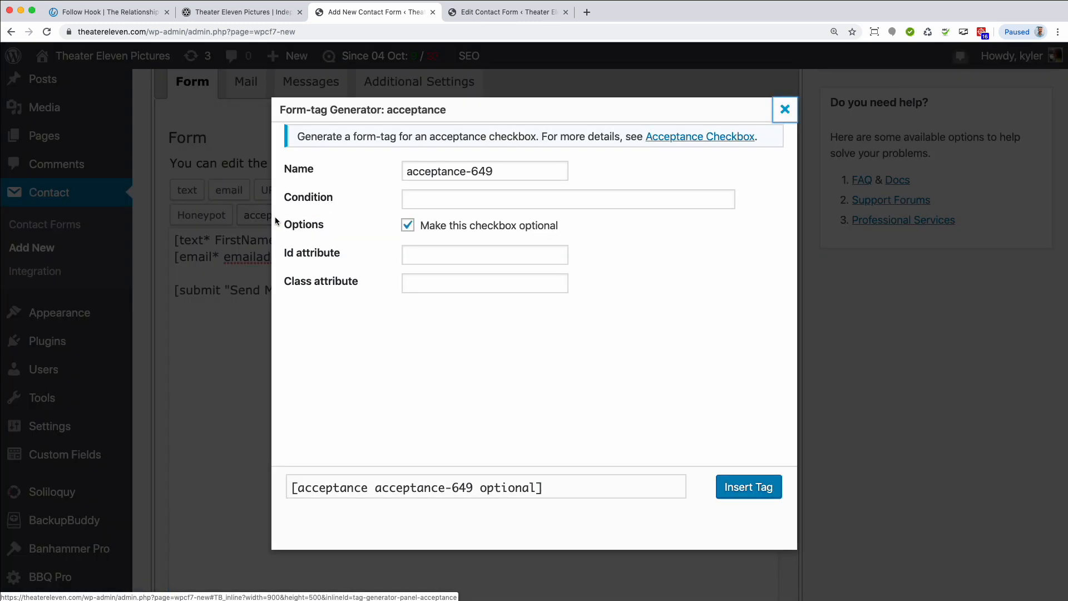
type("gdpr")
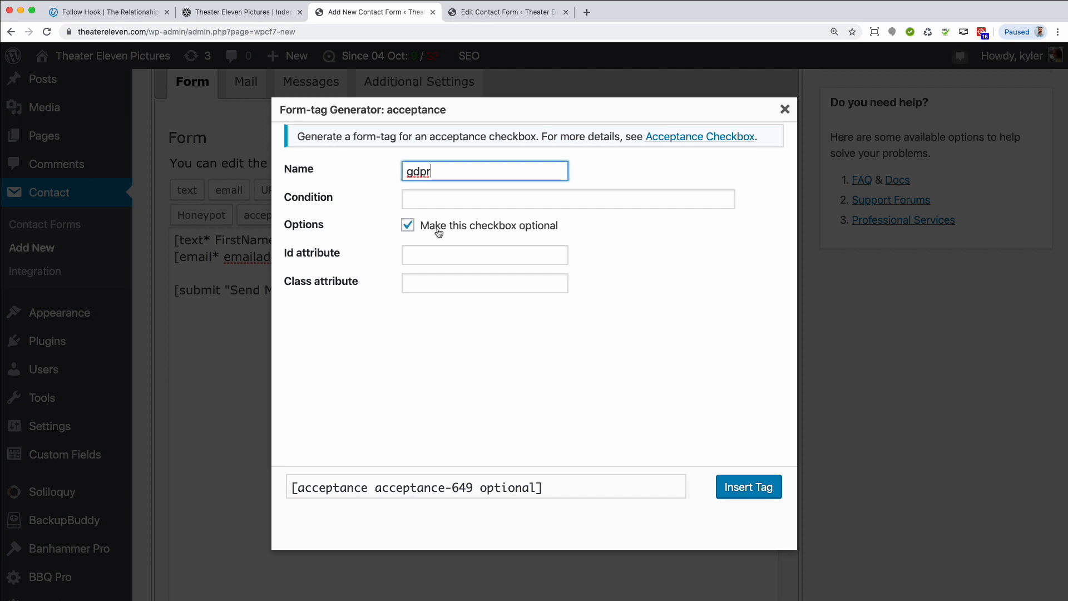
left_click(409, 226)
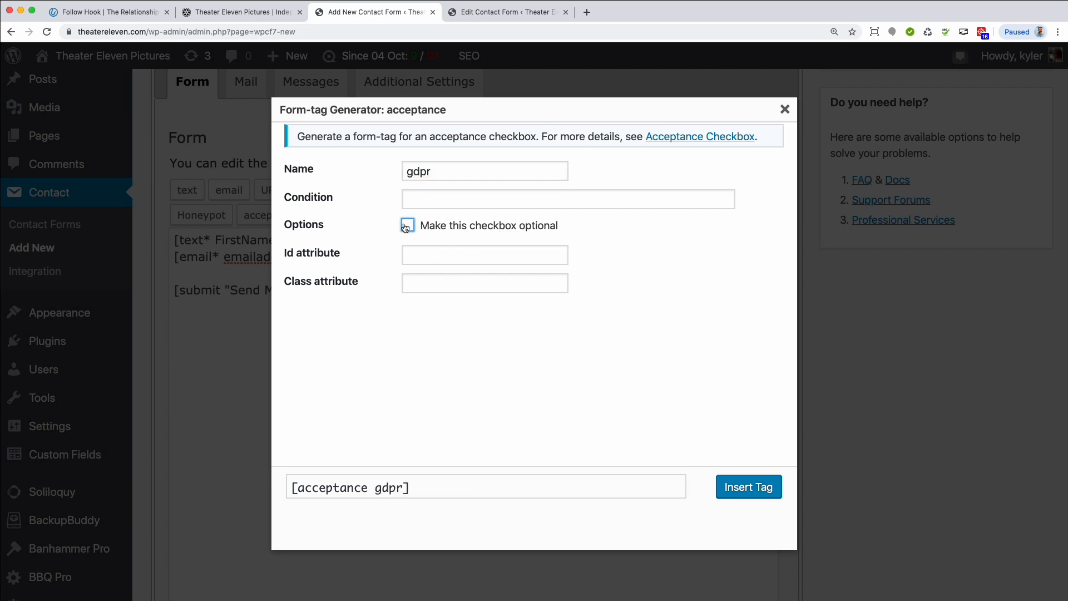
left_click(719, 488)
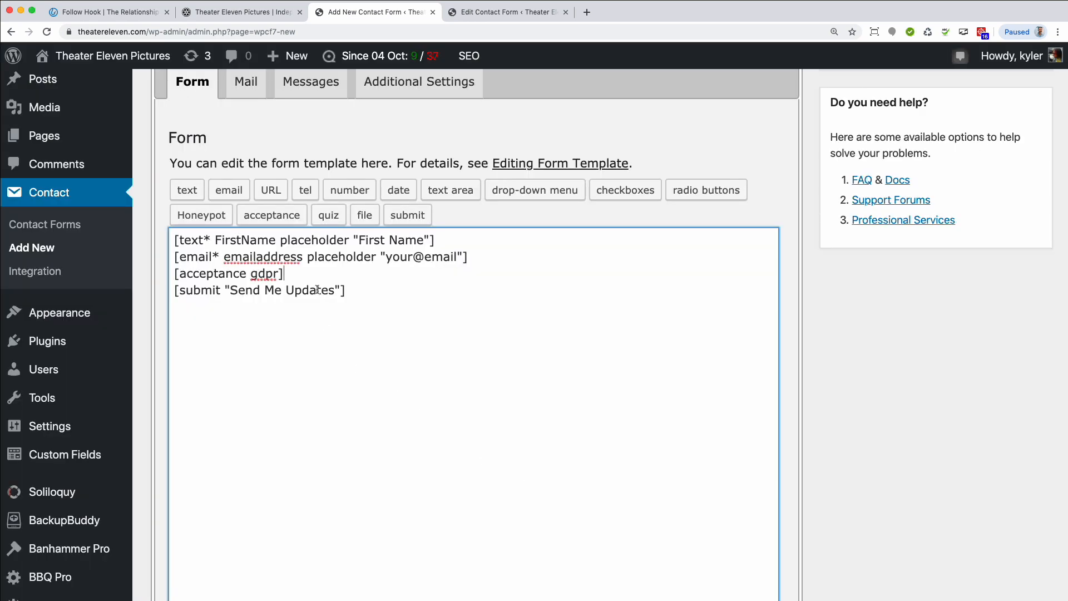
Wrap the gdpr acceptance tag in a div styled font-size:16px;padding-bottom:11px; and append the live footer form's consent text beginning "Yes please!".
left_click_drag(289, 273, 171, 272)
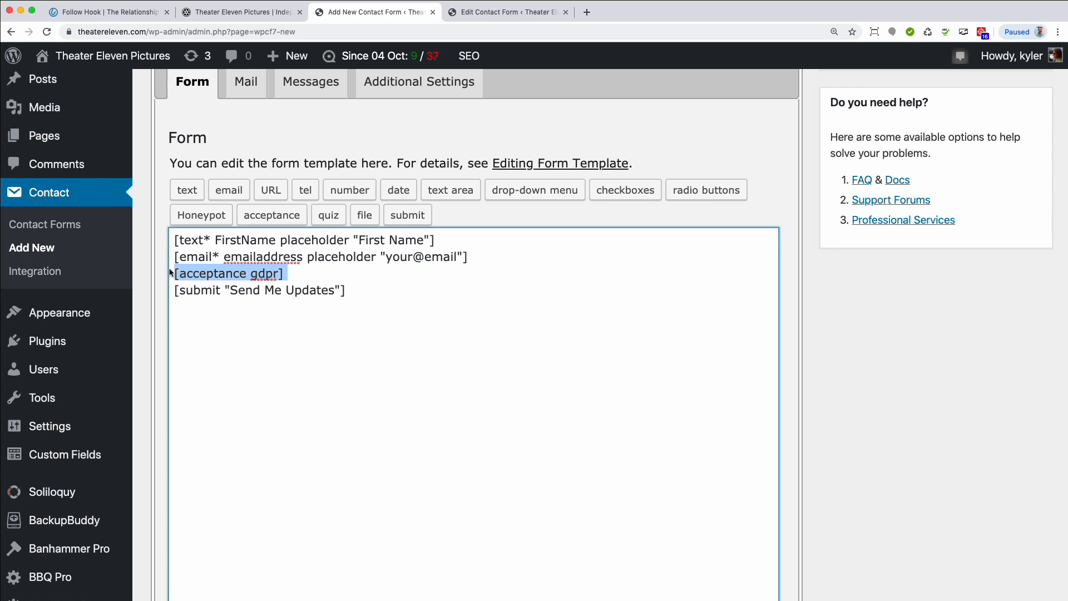
type("<div style=\"font-size:16px;padding-bottom:11px;\">[acceptance gdpr] Yes please! Send me updates and add me to your list. I agree to site privacy and cookie policies.</div>")
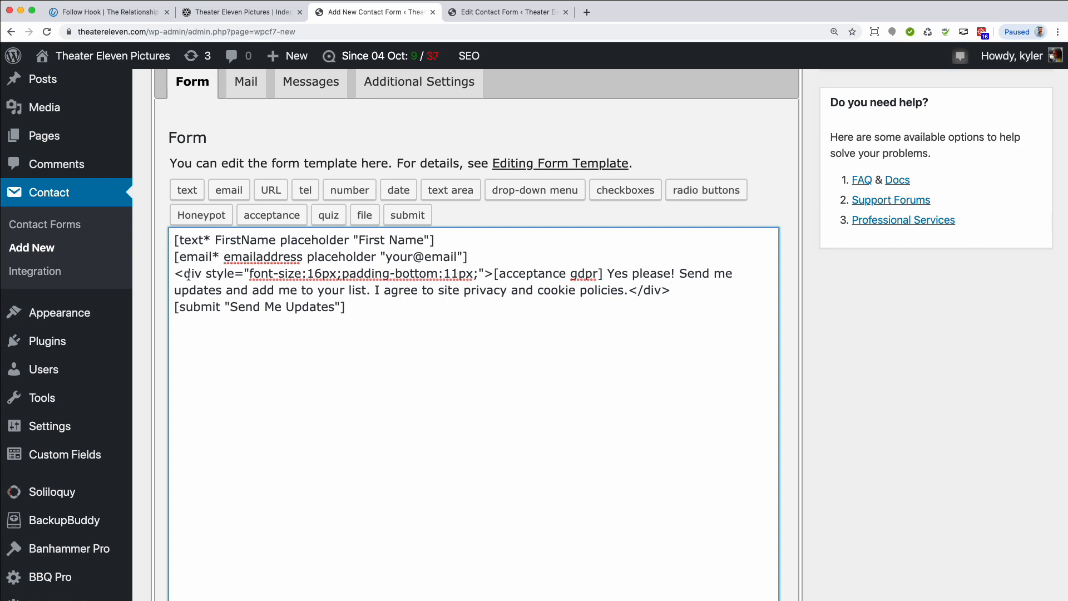
scroll(359, 366, "down", 2)
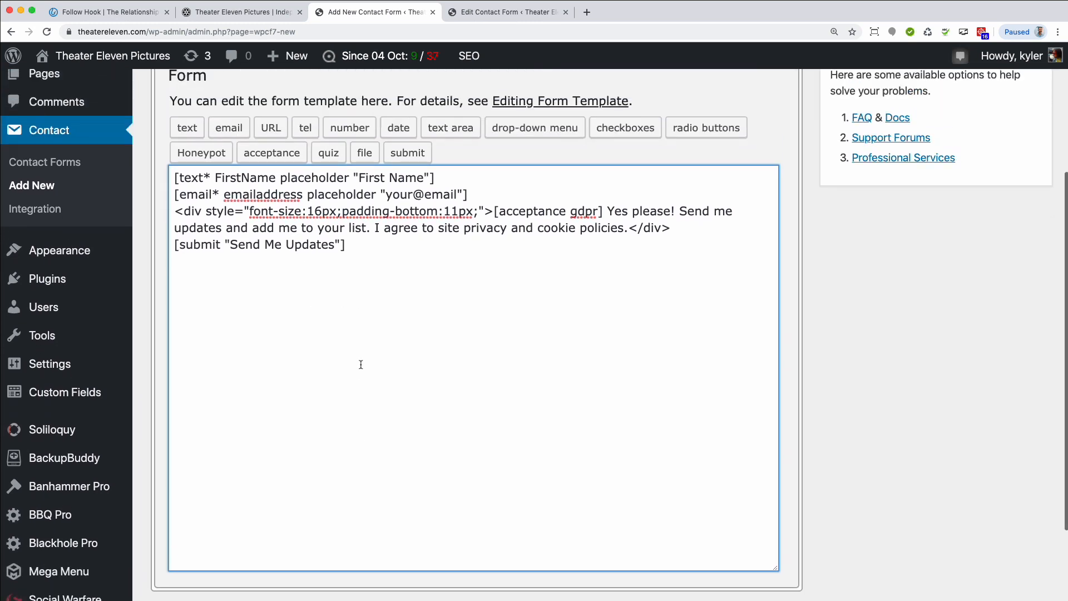
scroll(361, 366, "up", 4)
key("ctrl+shift+Tab")
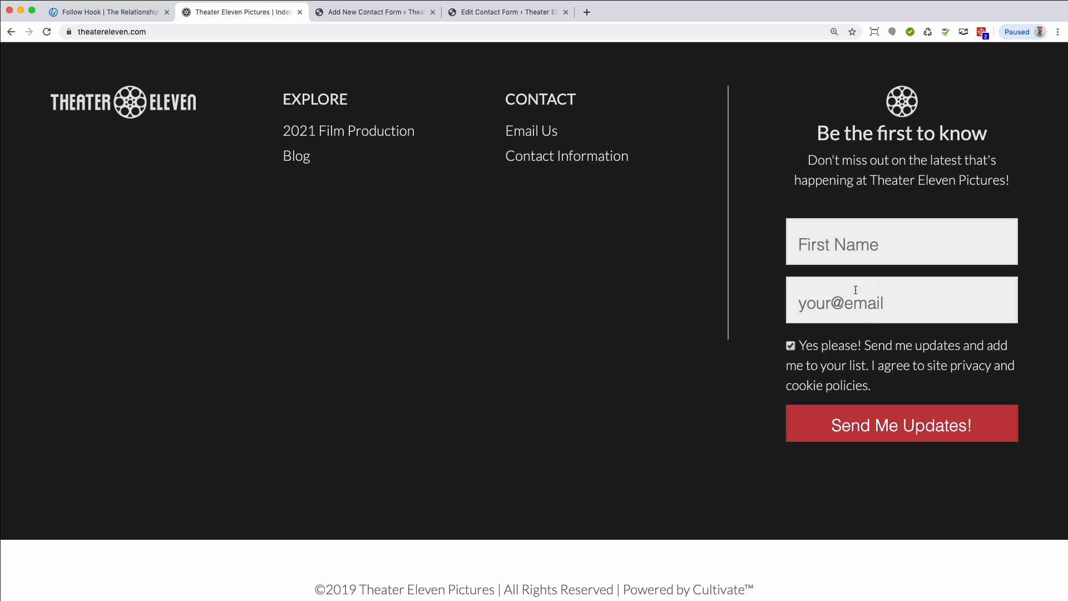
left_click(361, 13)
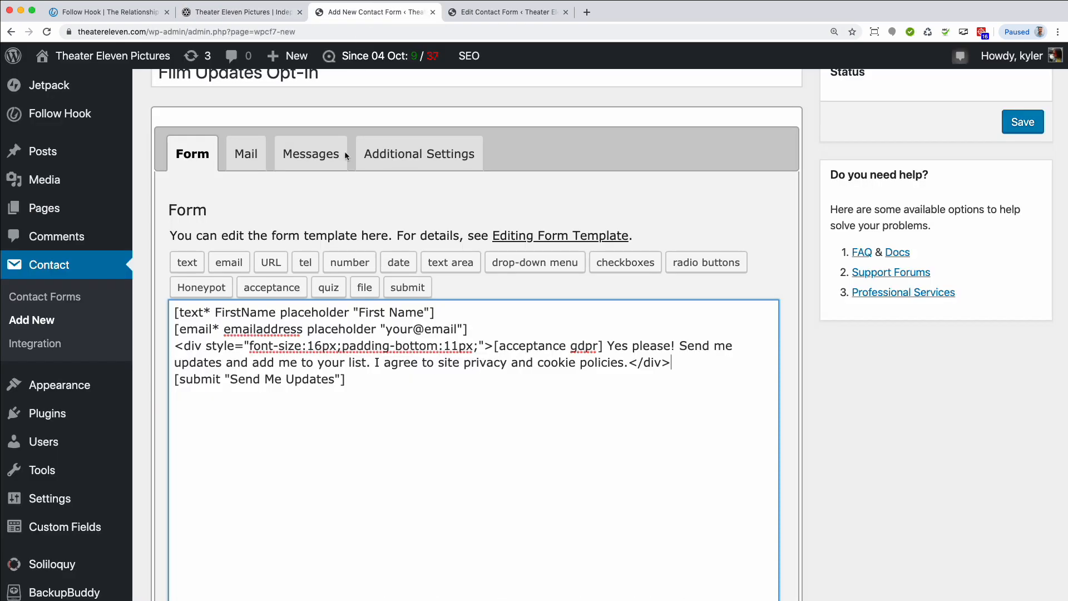
Review the mail template's available mail-tags, recipient, sender, subject, headers and message body, and return to the form template.
left_click(253, 154)
scroll(322, 226, "down", 3)
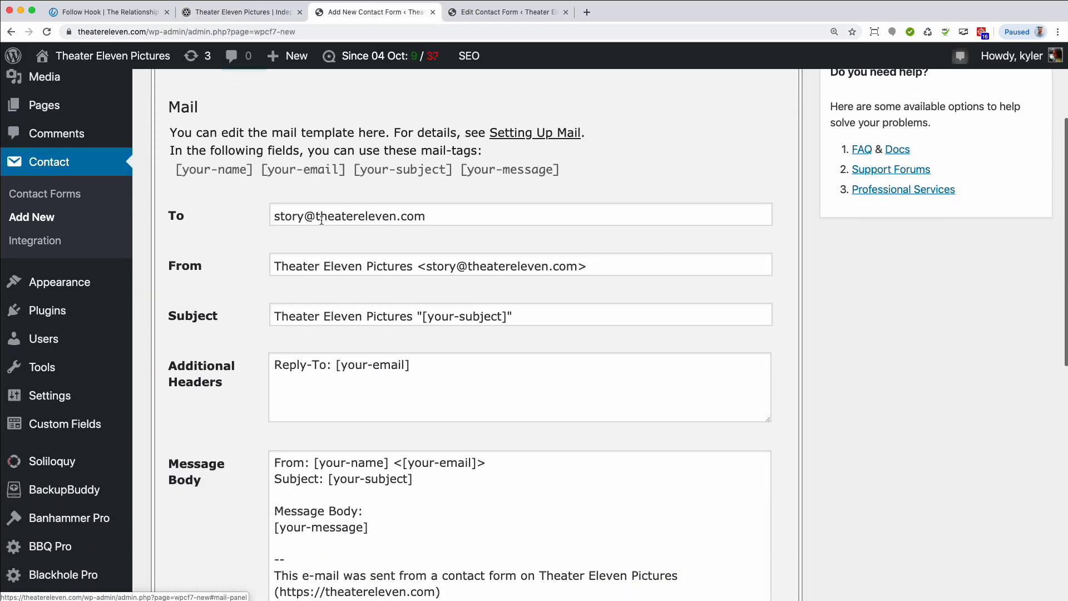
scroll(322, 223, "down", 2)
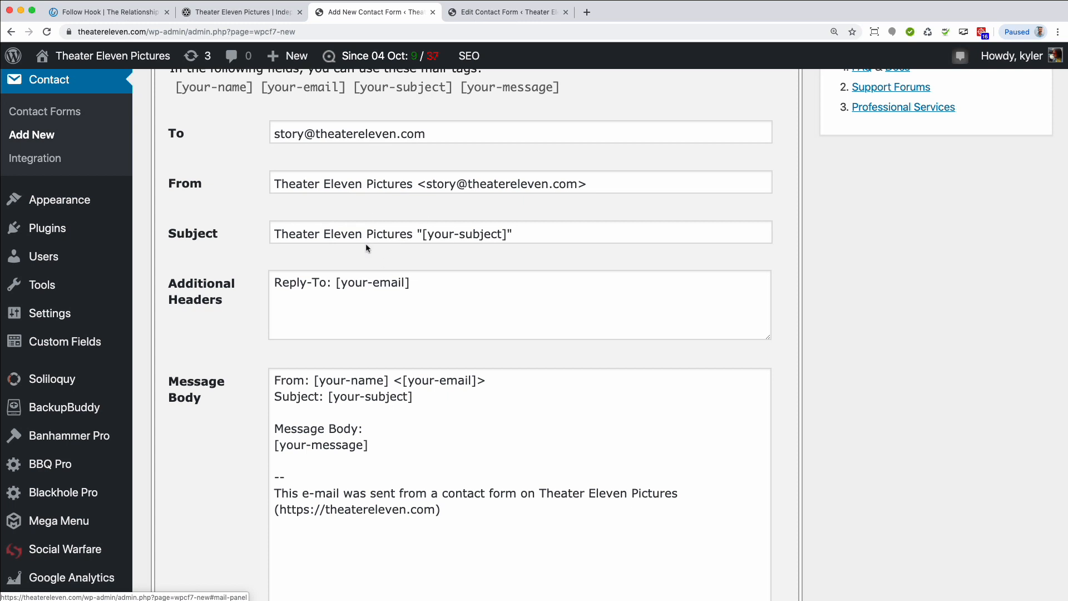
scroll(366, 245, "up", 2)
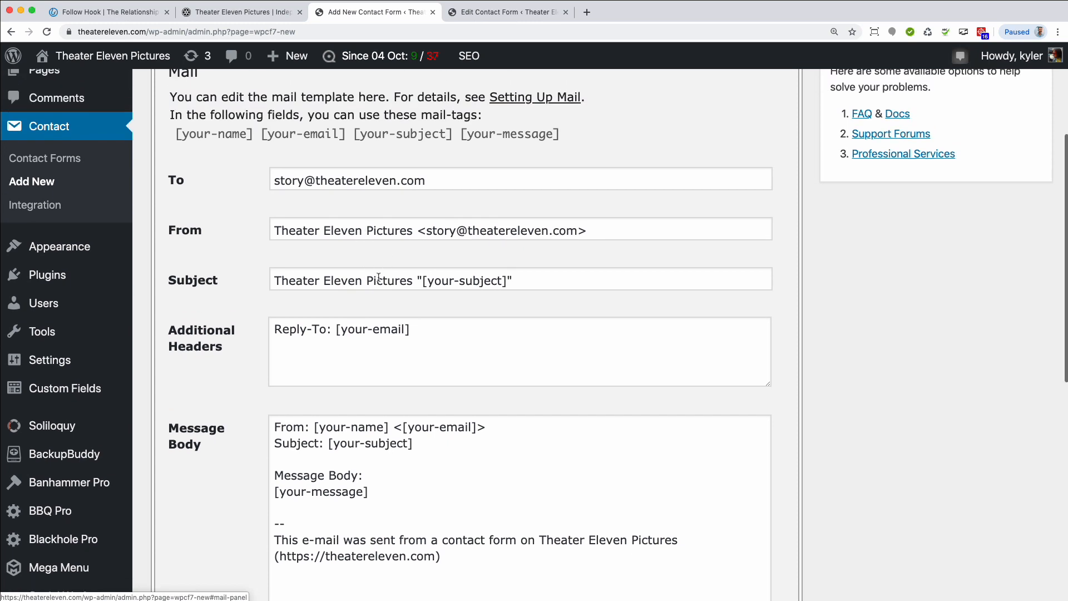
scroll(376, 278, "down", 1)
scroll(267, 154, "up", 4)
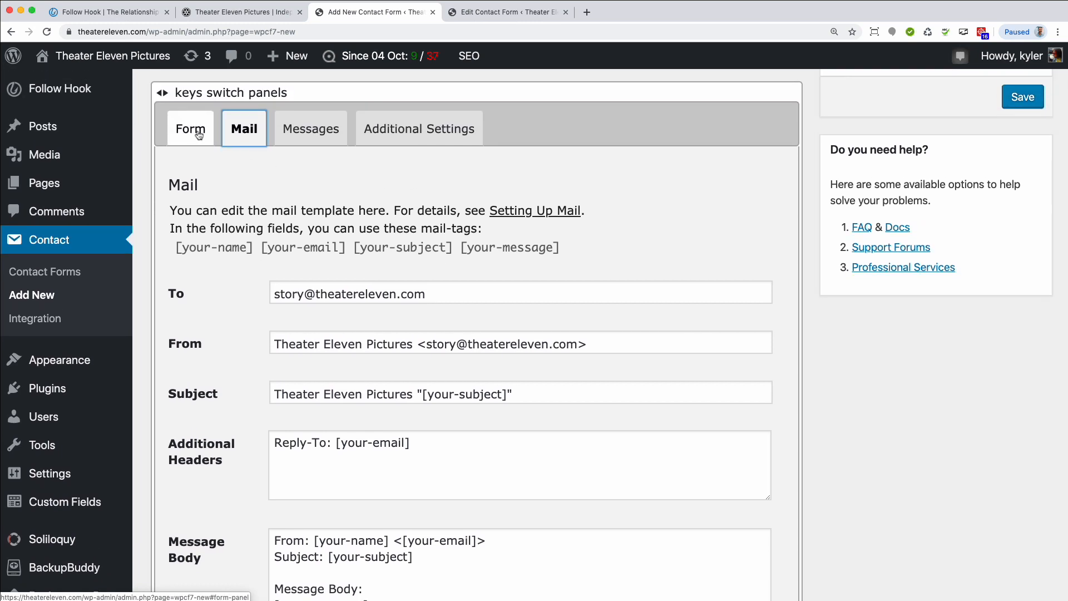
left_click(195, 130)
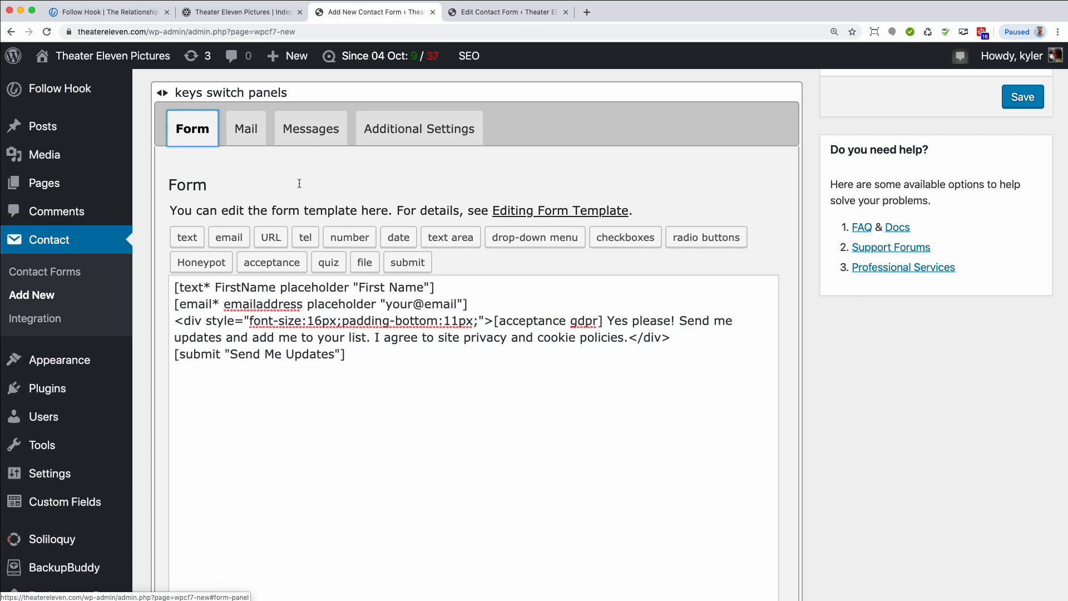
In the mail template's message body, replace the [your-message] tag with the lines "First Name: [FirstName]" and "Email: [emailaddress]".
left_click(248, 132)
scroll(360, 221, "down", 3)
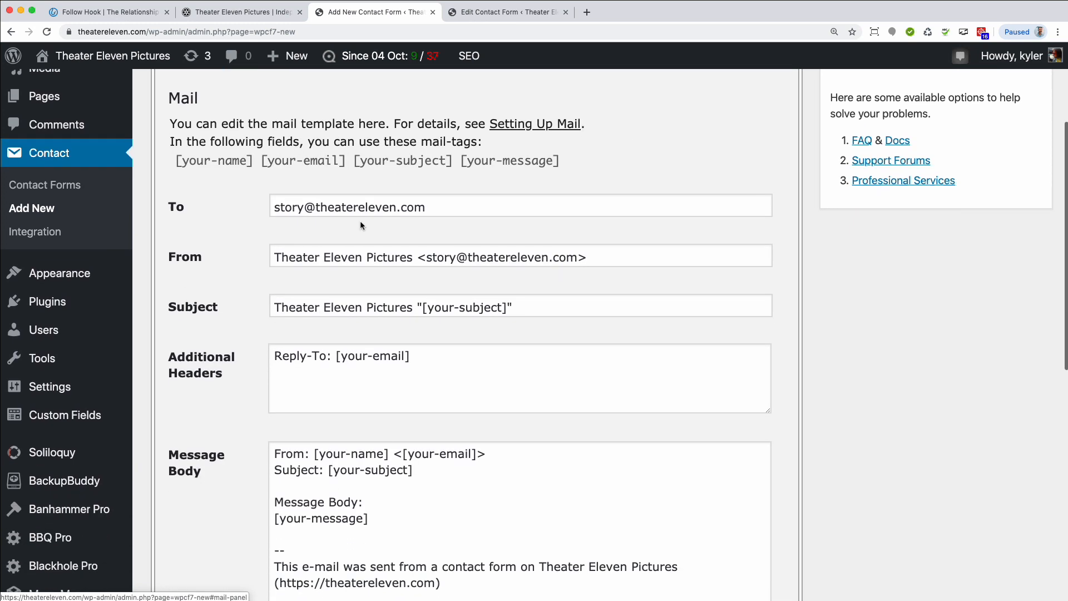
scroll(416, 442, "down", 3)
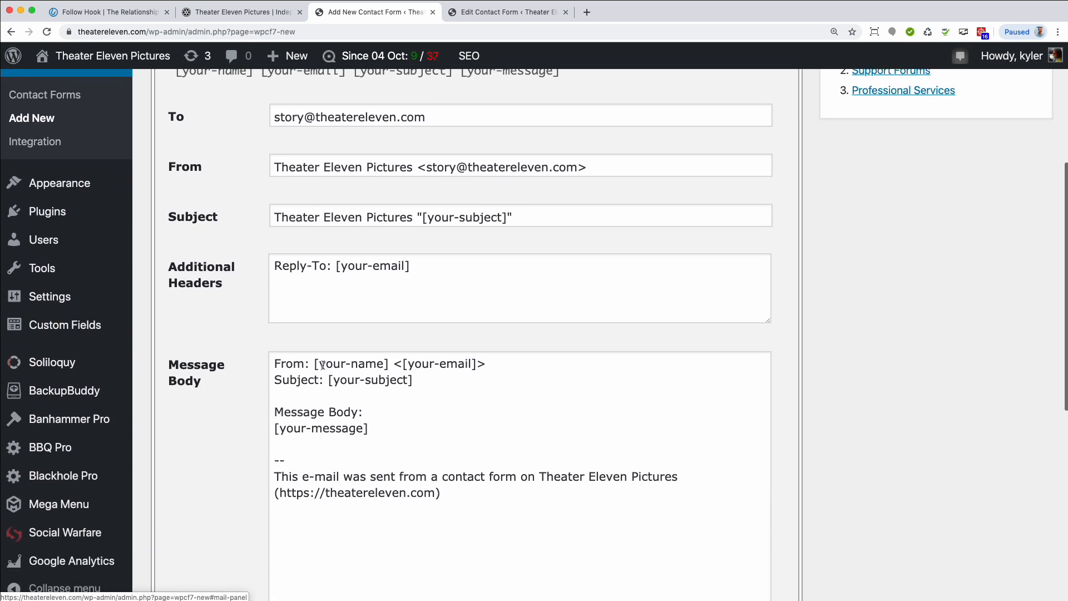
left_click_drag(374, 428, 266, 425)
key("BackSpace")
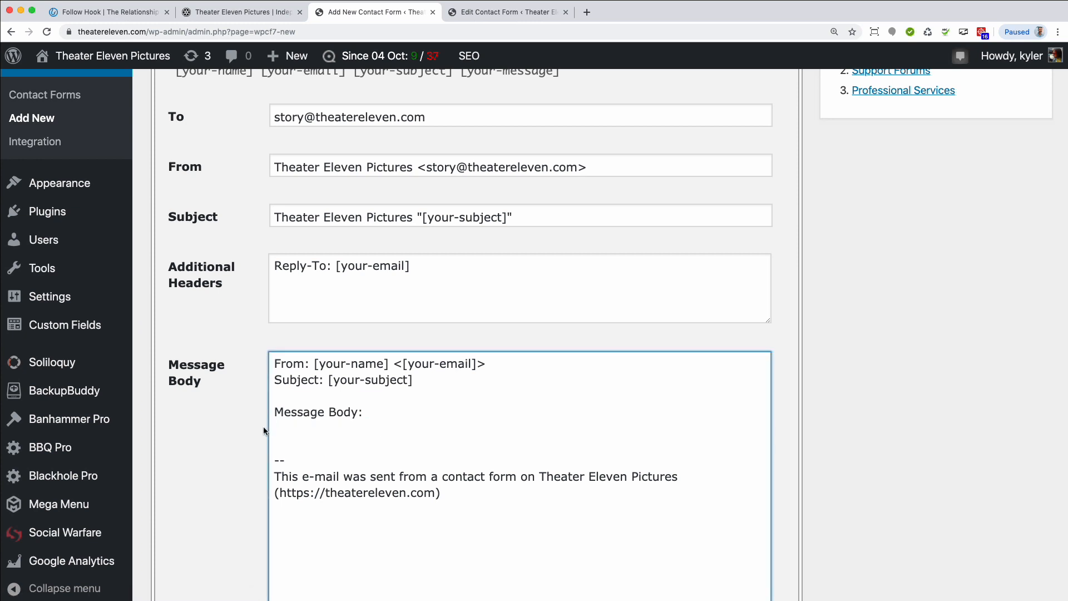
key("Return")
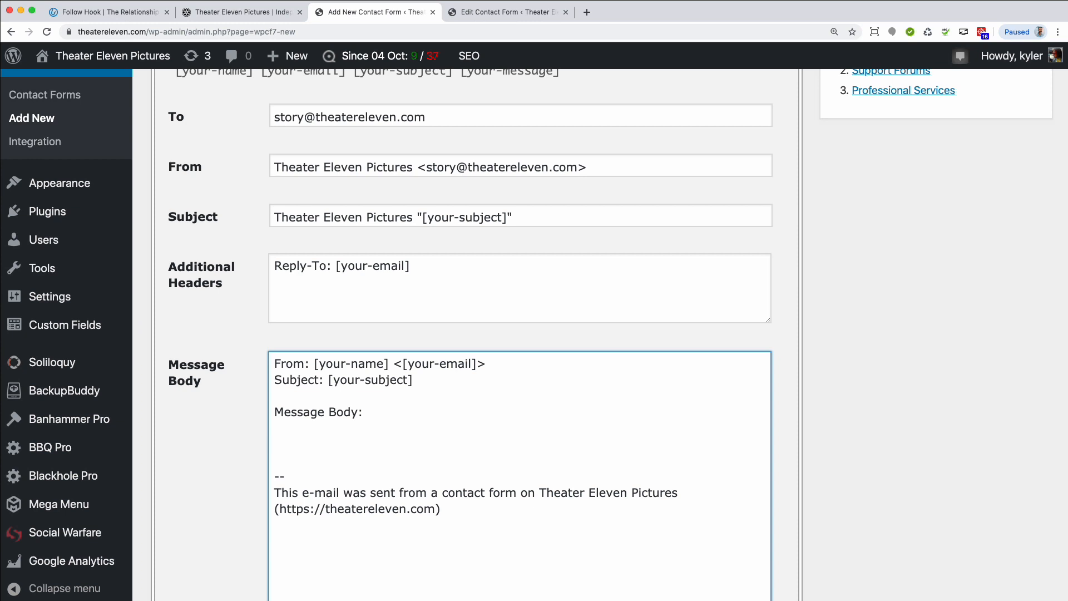
type("First Name: [FirstName]")
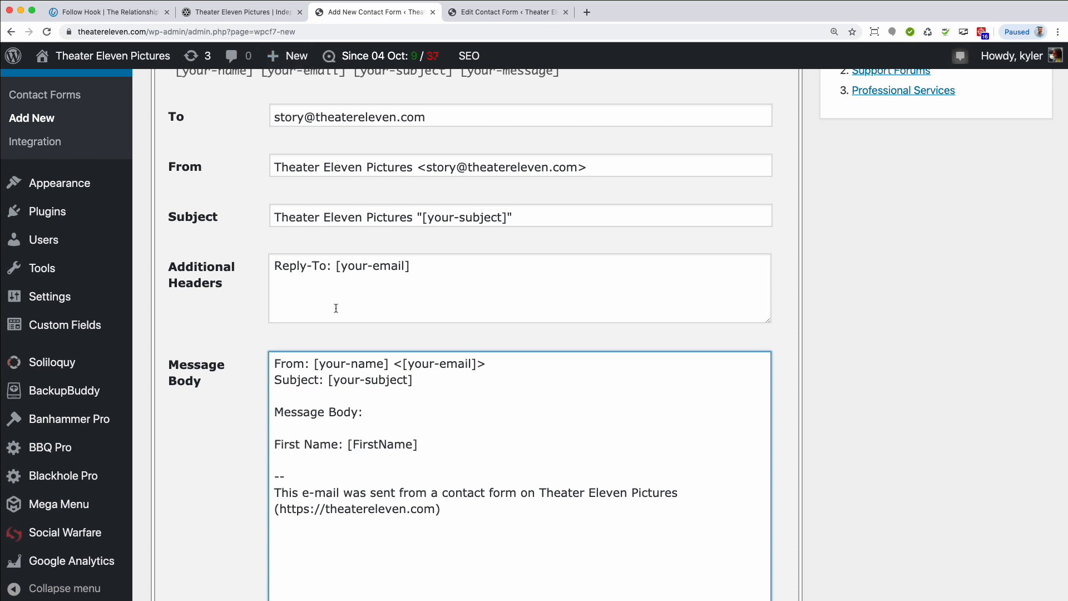
key("Return")
type("Email: [emailaddress]")
Replace the message body above the sign-off with "Hey! Someone opted in for film updates from your website. Check Follow Hook for more information." and a dashed line.
scroll(423, 407, "down", 3)
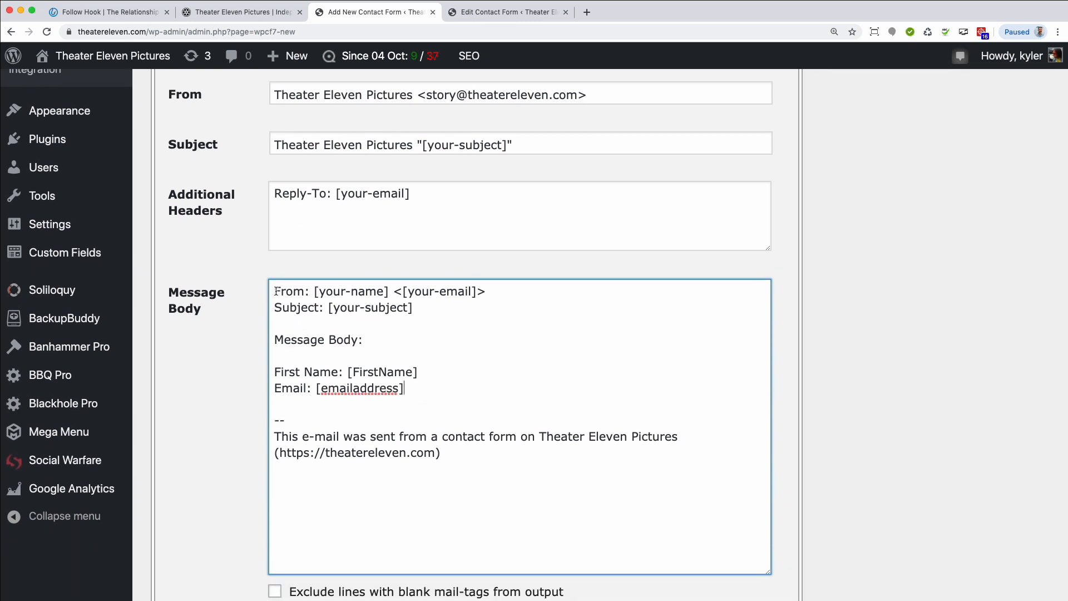
left_click_drag(276, 291, 427, 389)
type("Hey! Someone opted in for film updates from your website.  Check Follow Hook for more information.  ------------")
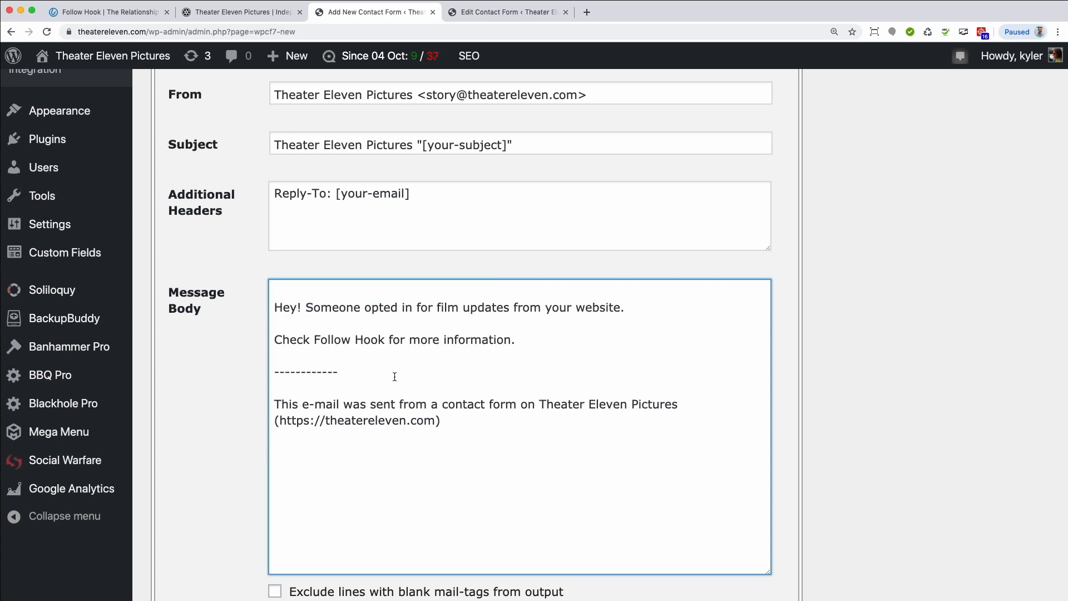
Change the mailbox name before the @ in the mail template's From address to "form".
scroll(395, 376, "up", 5)
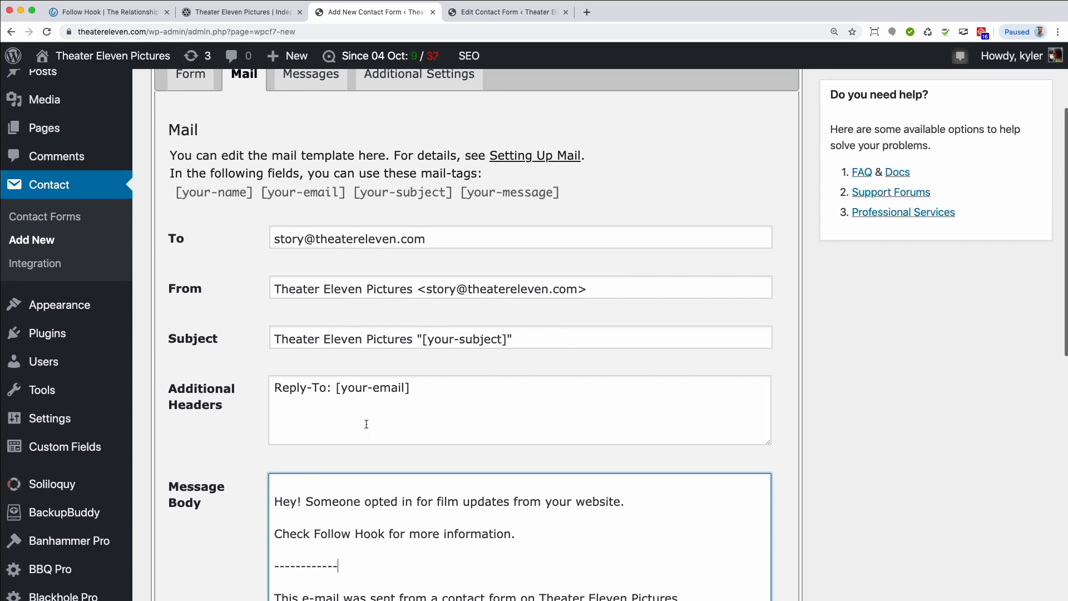
left_click(276, 239)
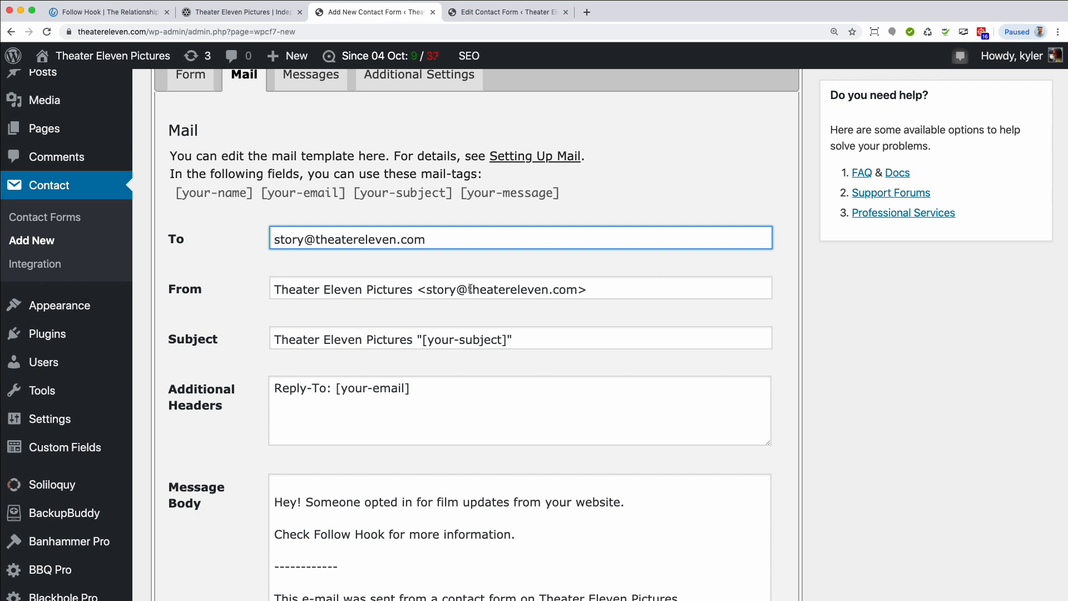
left_click_drag(427, 289, 581, 290)
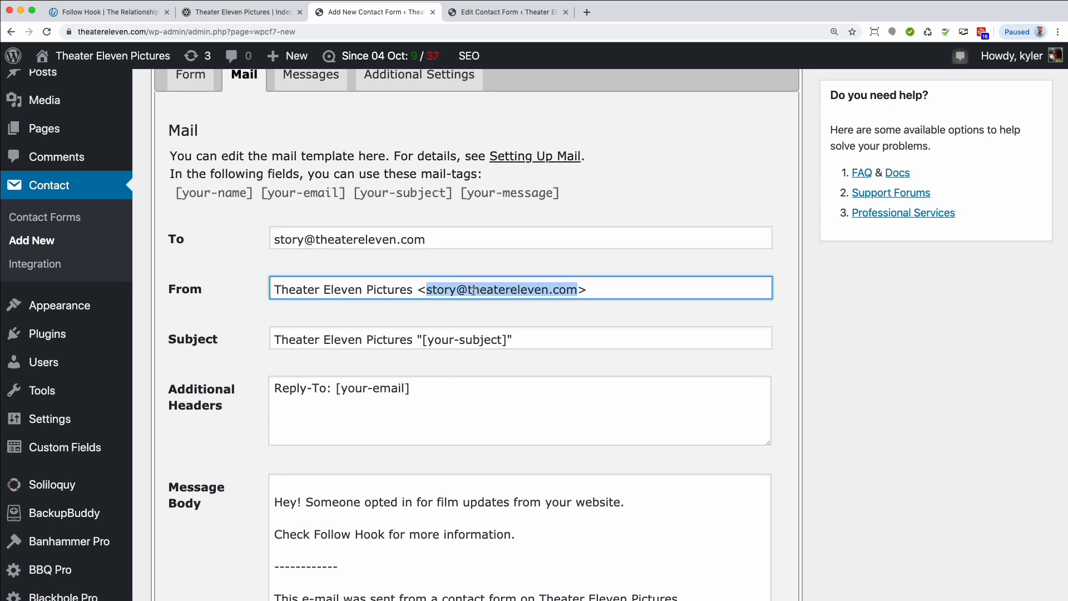
left_click(545, 290)
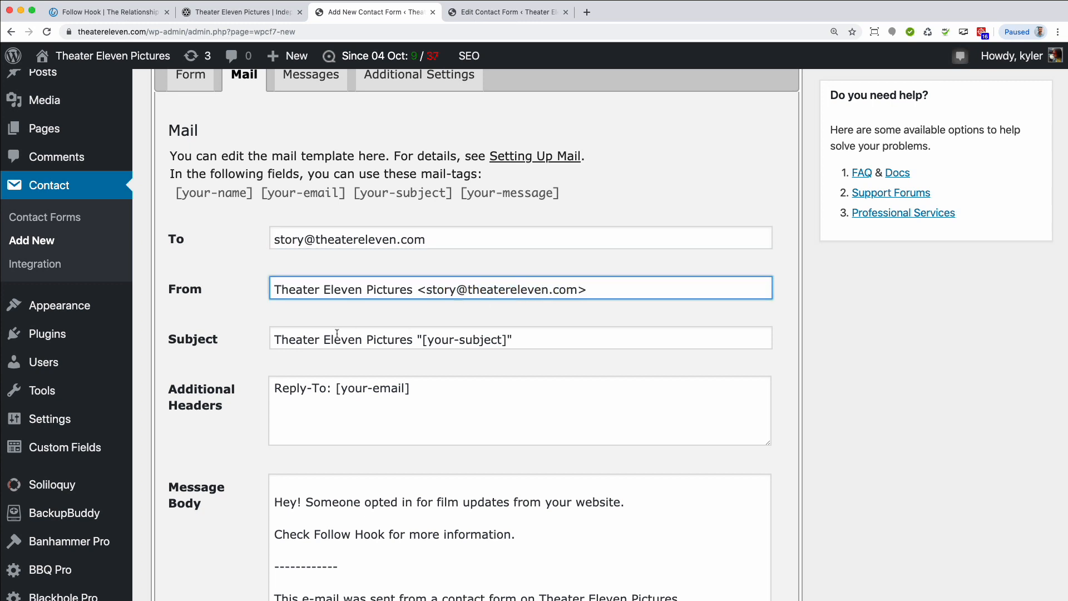
left_click_drag(458, 289, 427, 289)
type("form")
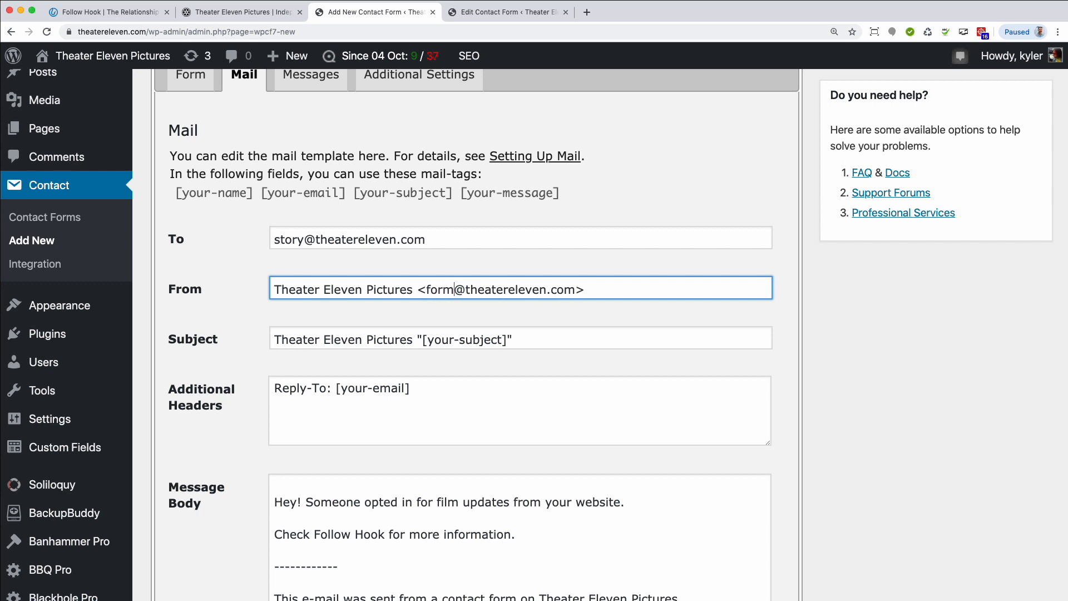
left_click_drag(414, 290, 272, 289)
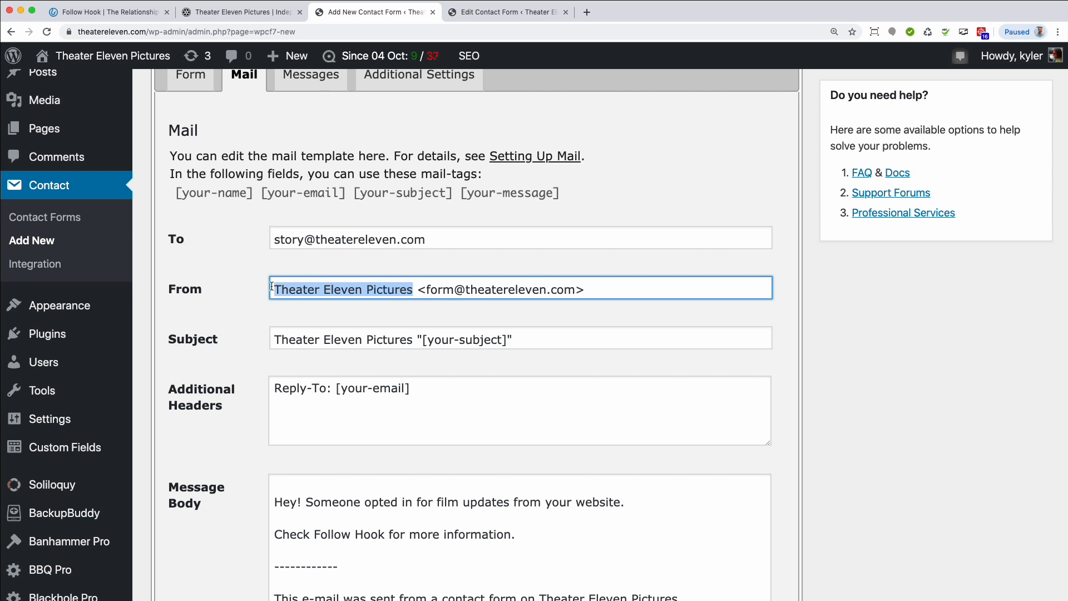
left_click(421, 290)
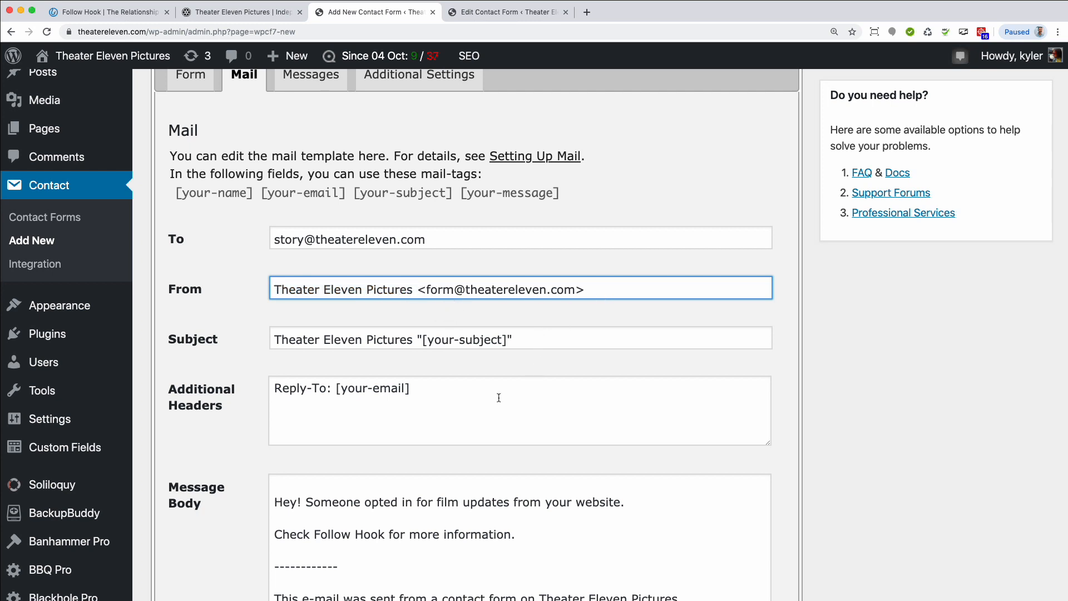
Set the mail subject to "Film Updates Opt-In" and the Reply-To header's mail-tag to [emailaddress].
left_click_drag(524, 339, 274, 334)
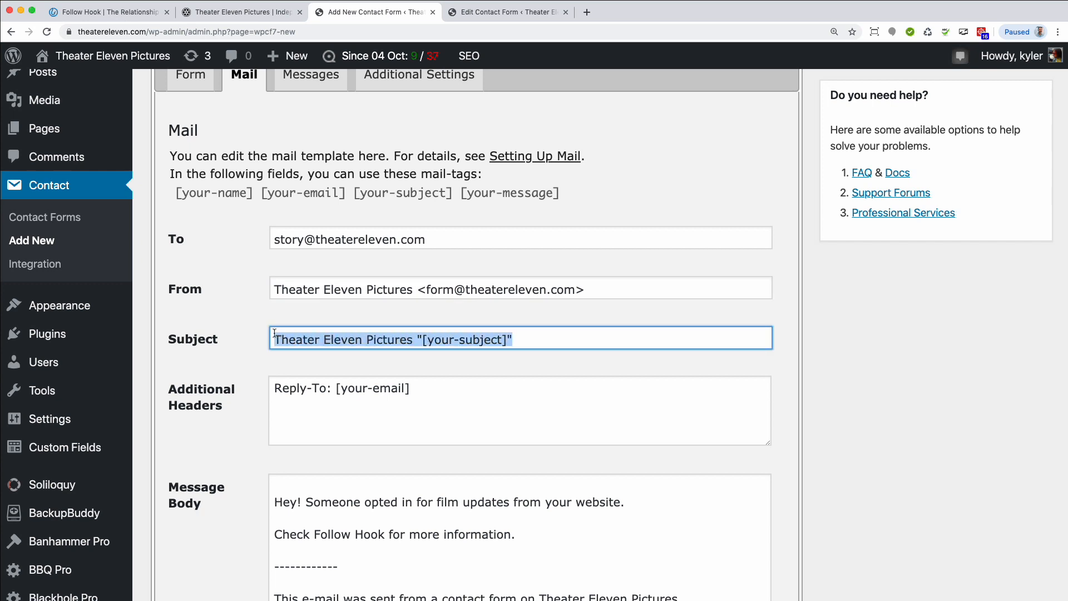
type("Film Updates Opt-In")
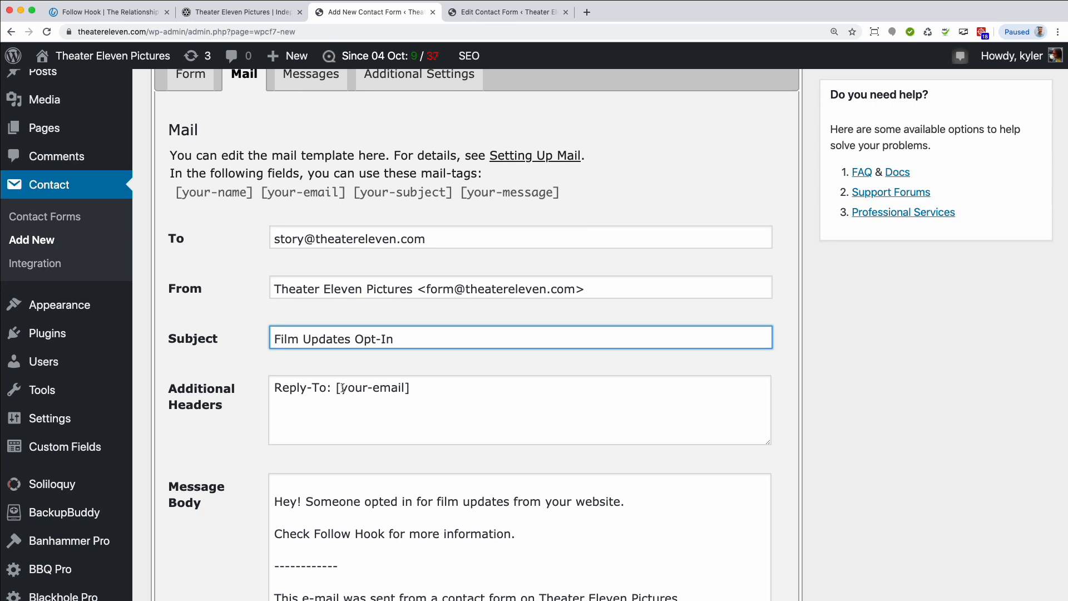
scroll(343, 388, "down", 1)
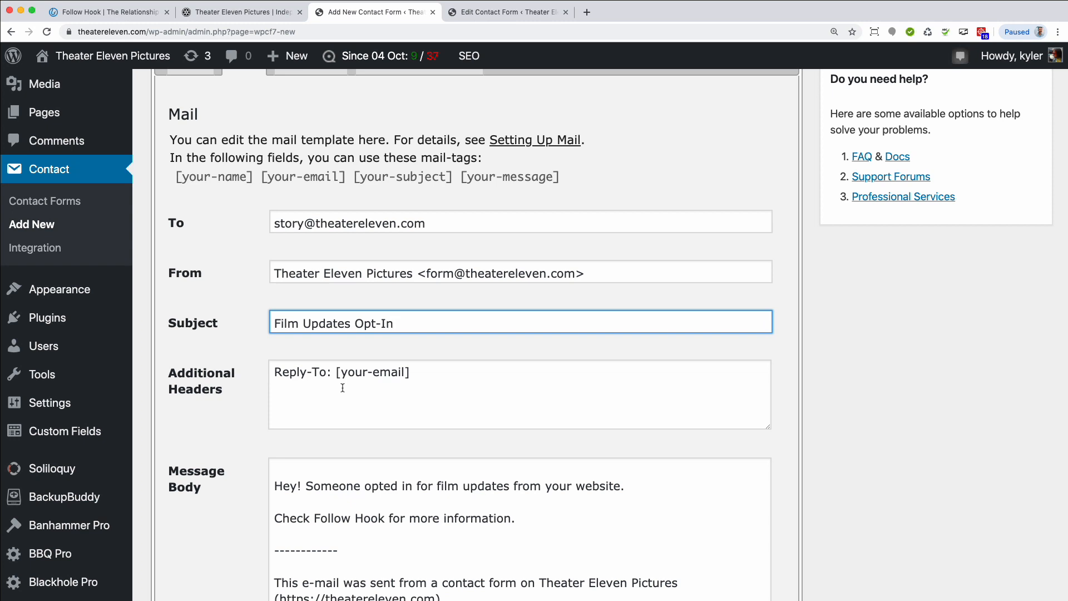
left_click_drag(341, 372, 407, 374)
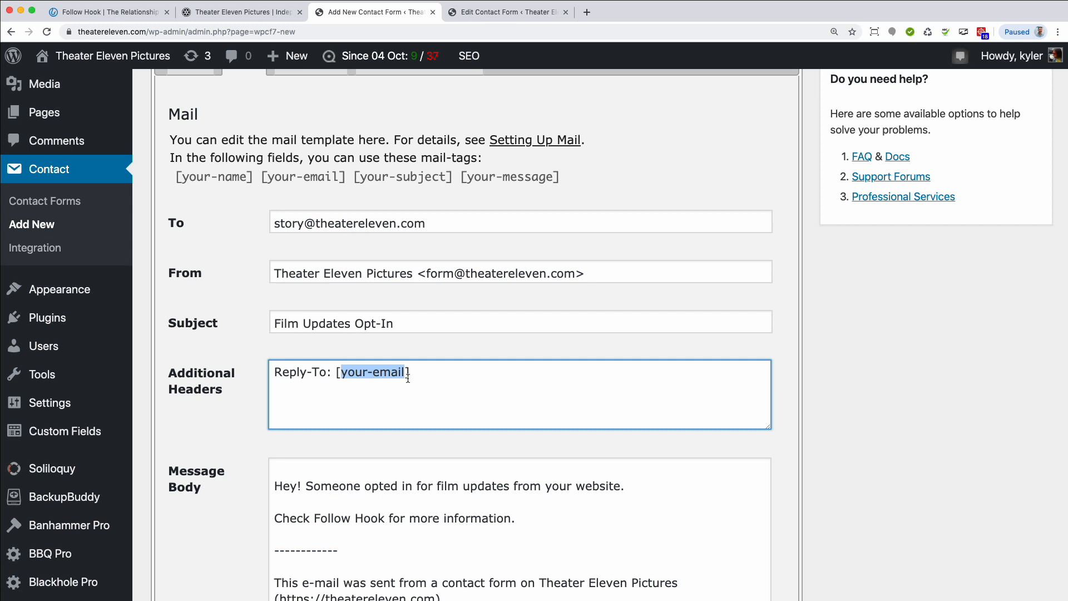
type("emailaddress")
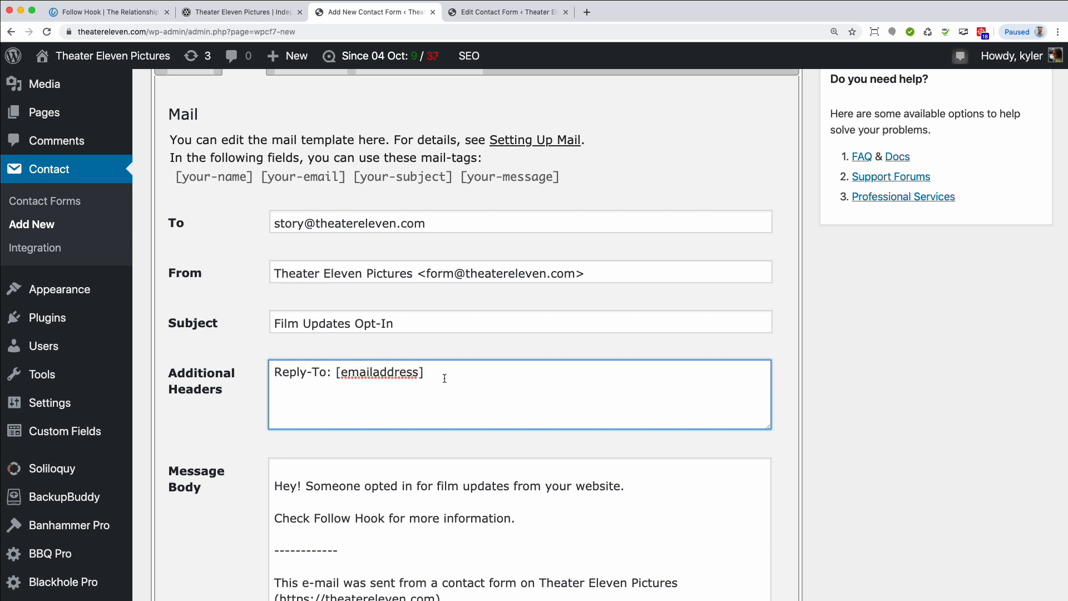
scroll(445, 375, "down", 2)
scroll(445, 375, "up", 2)
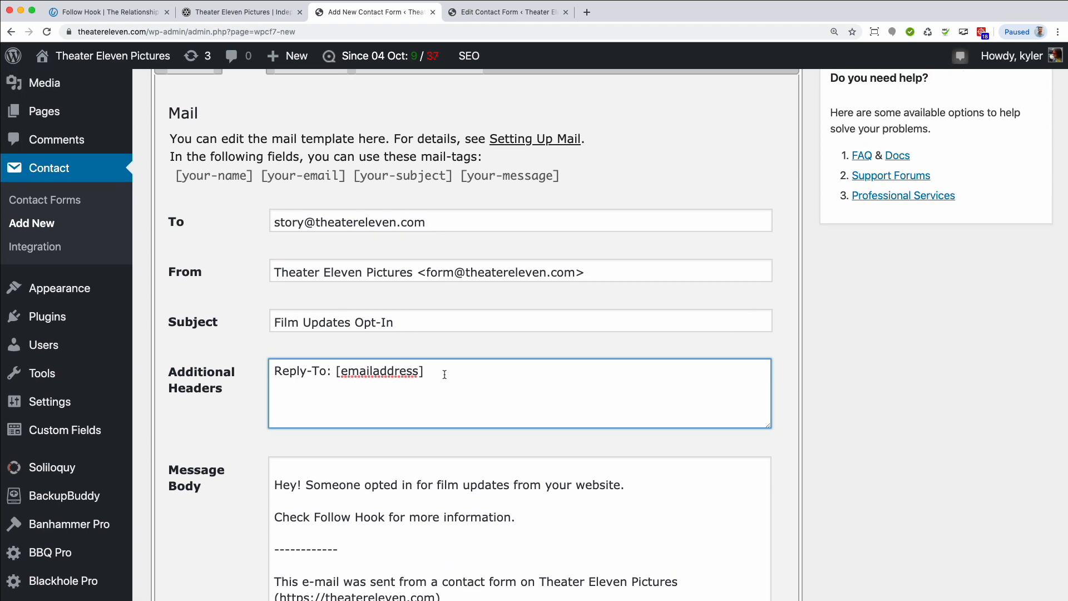
Set the sent-successfully message to "You rock! We'll keep you updated on the latest with the movie." and save the form.
scroll(390, 278, "up", 4)
left_click(318, 139)
scroll(280, 391, "down", 5)
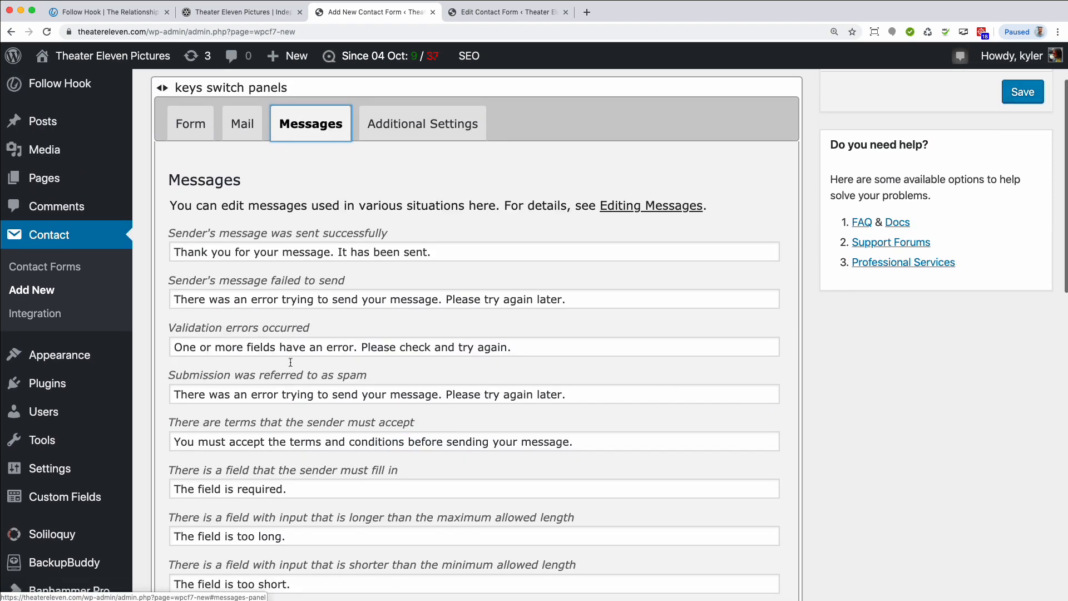
scroll(279, 391, "up", 7)
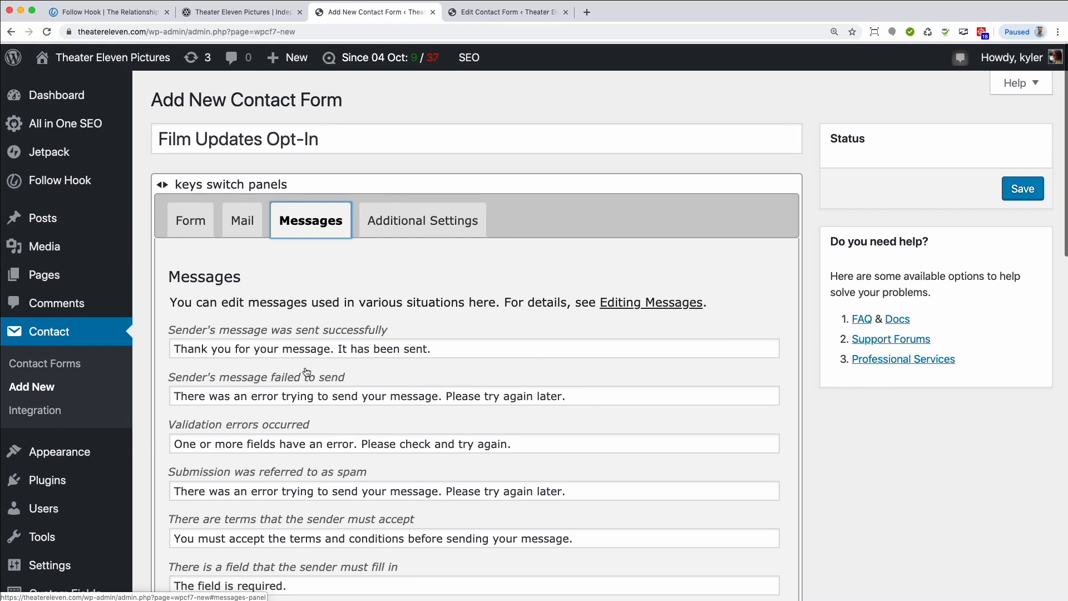
triple_click(253, 348)
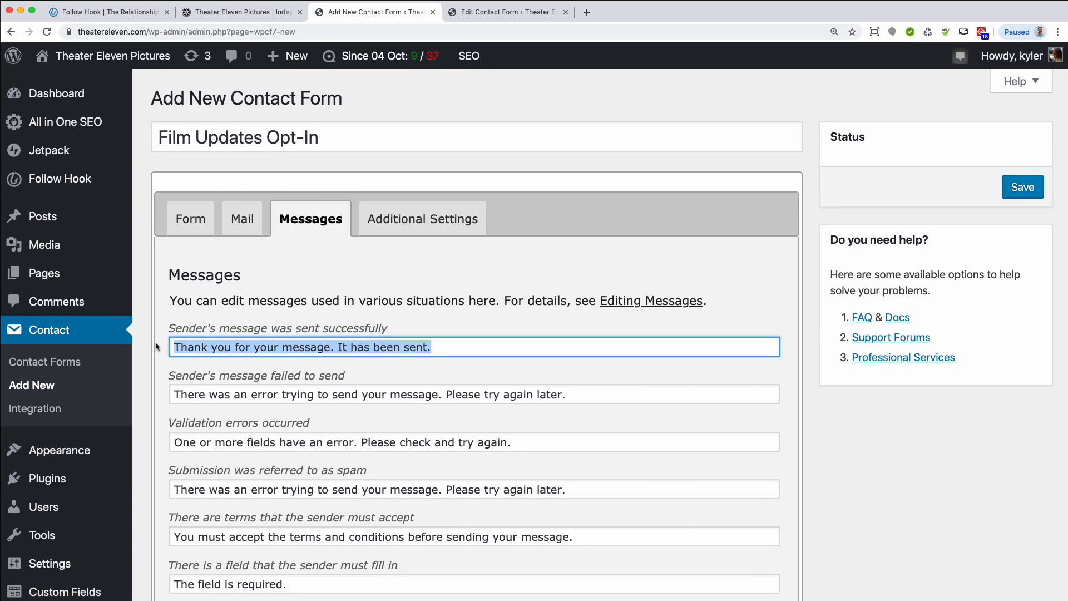
key("BackSpace")
type("You rock! We'll keep you updated on the latest with the movie.")
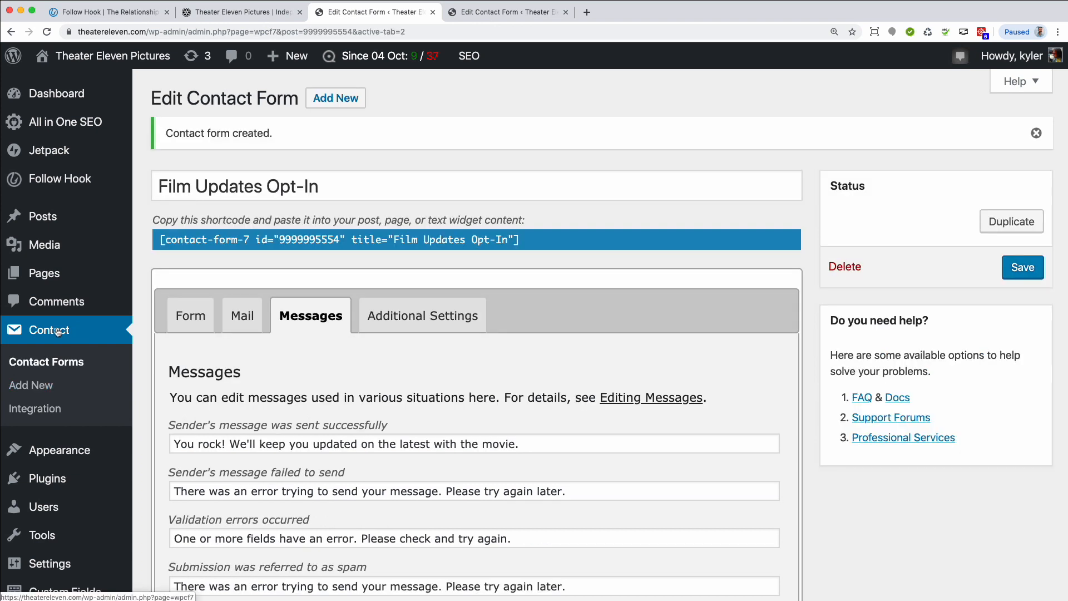
Copy the Film Updates Opt-In form's shortcode from the contact forms list and paste it into the body of a new page.
left_click(58, 333)
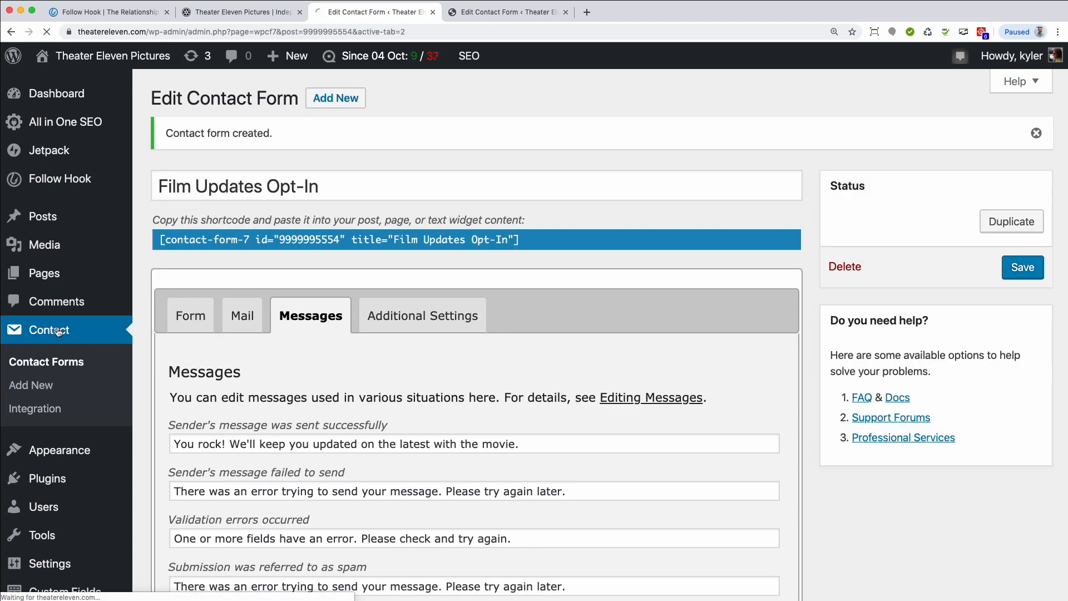
scroll(278, 392, "down", 3)
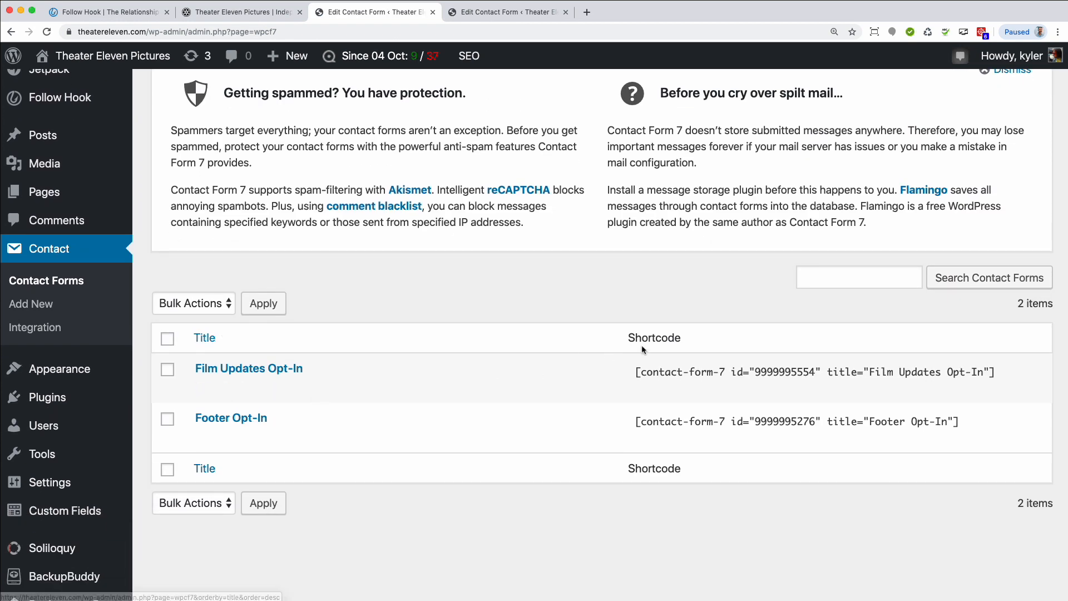
left_click(638, 373)
left_click_drag(638, 372, 996, 372)
key("super+c")
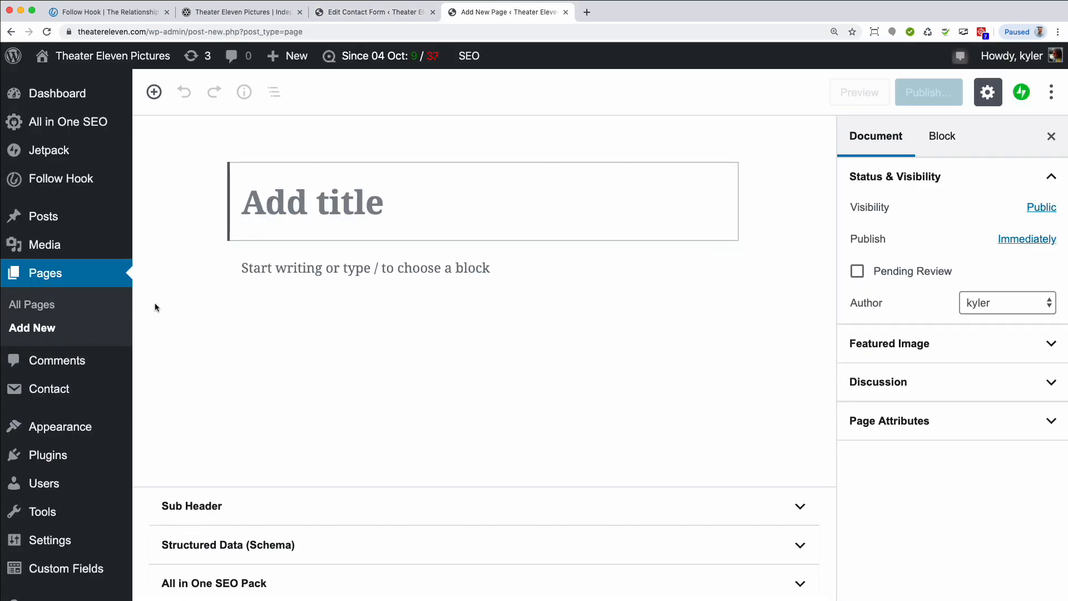
left_click(266, 268)
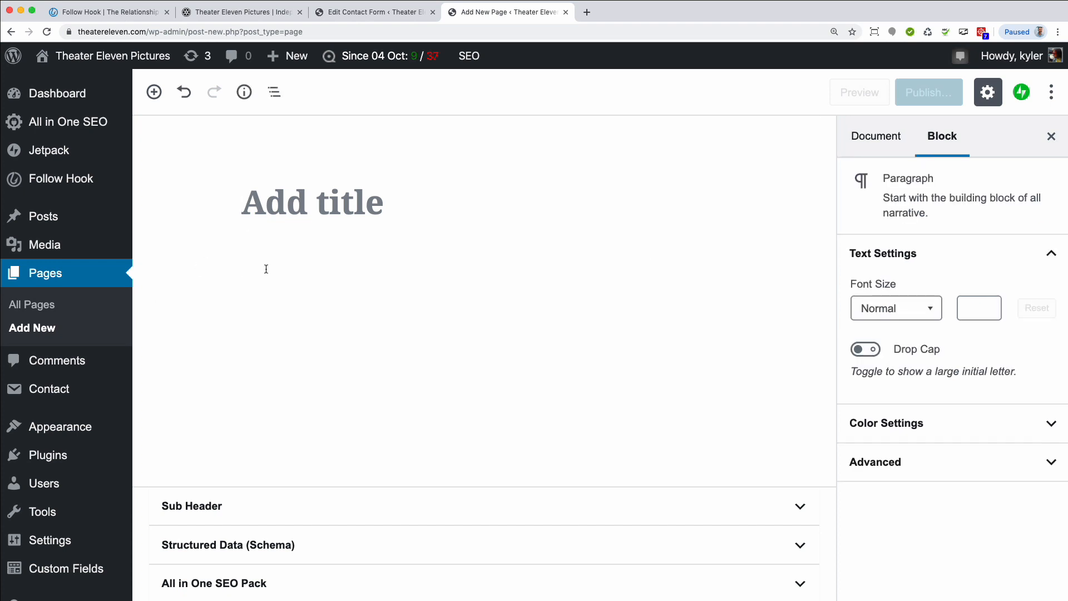
key("super+v")
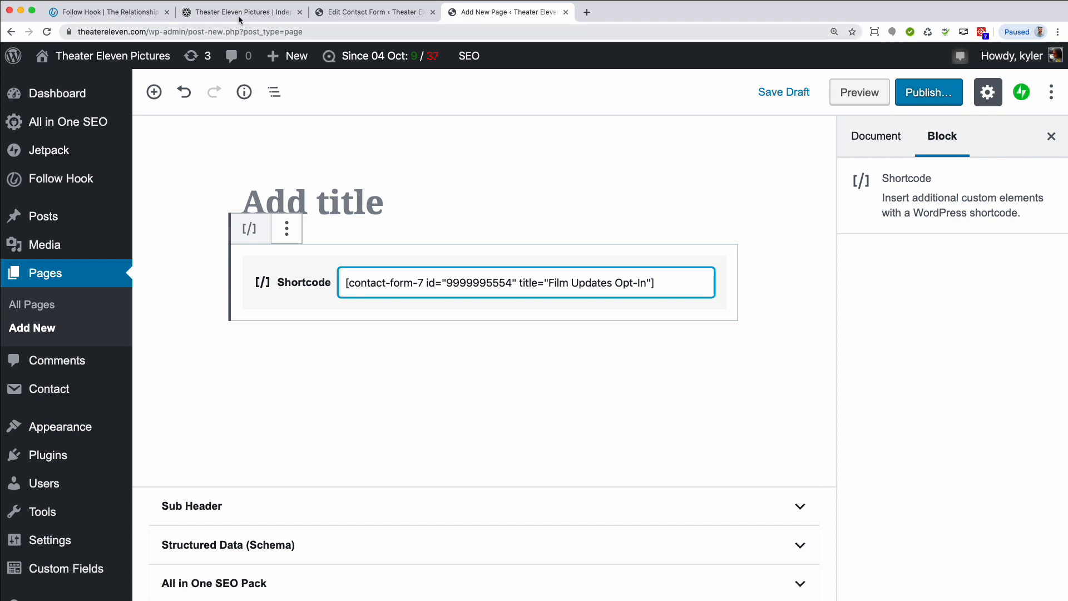
Review the opt-in form in the live site's footer and return to the contact forms list.
left_click(261, 12)
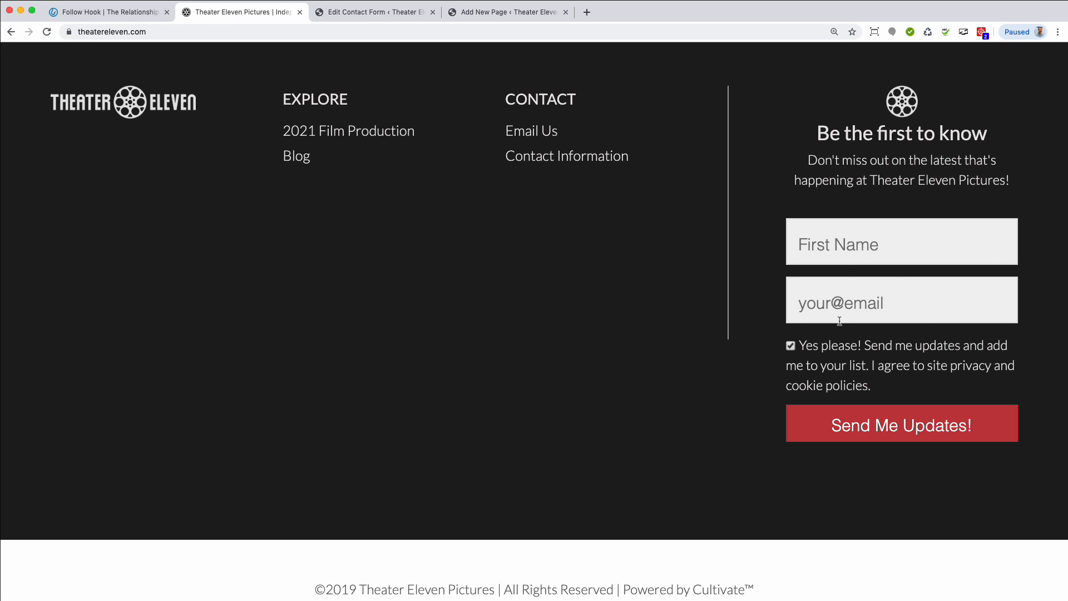
scroll(837, 322, "up", 2)
scroll(837, 324, "down", 1)
left_click(364, 12)
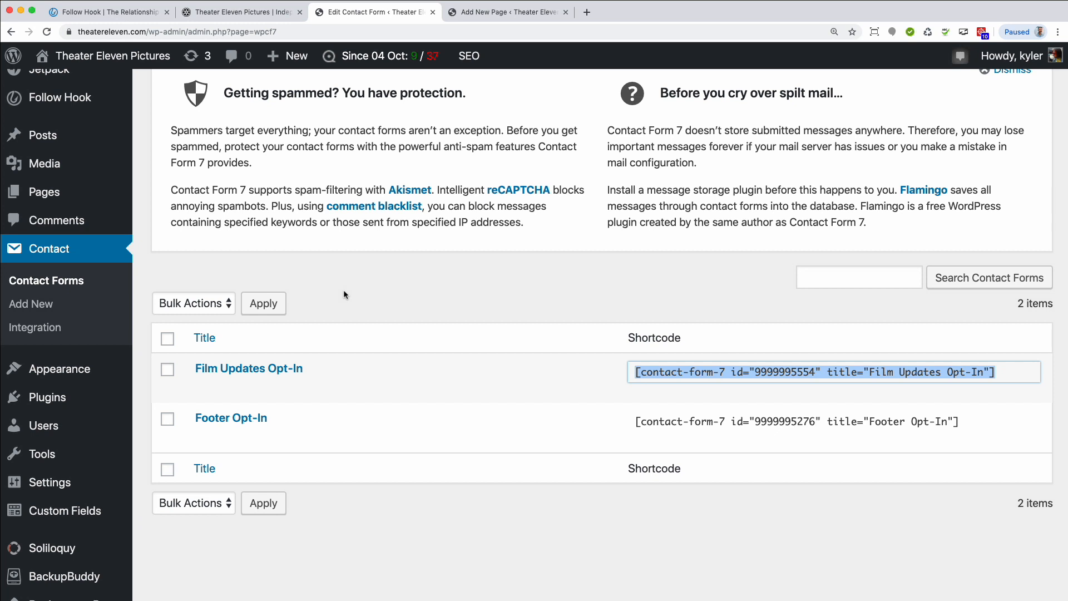
Open the WordPress importer to view where an export file can be uploaded.
mouse_move(42, 462)
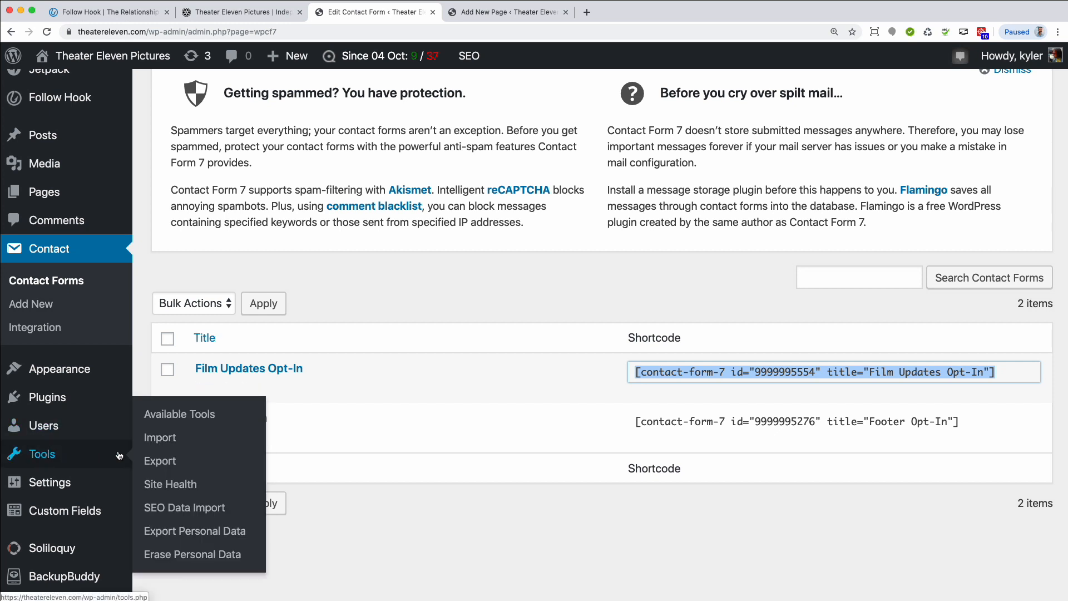
left_click(161, 439)
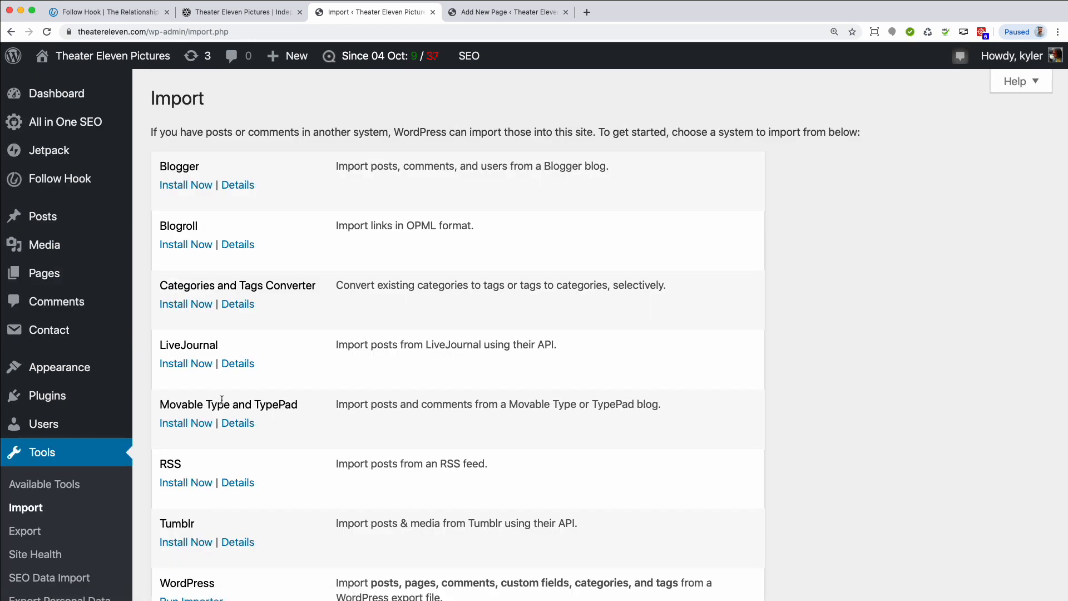
scroll(216, 397, "down", 3)
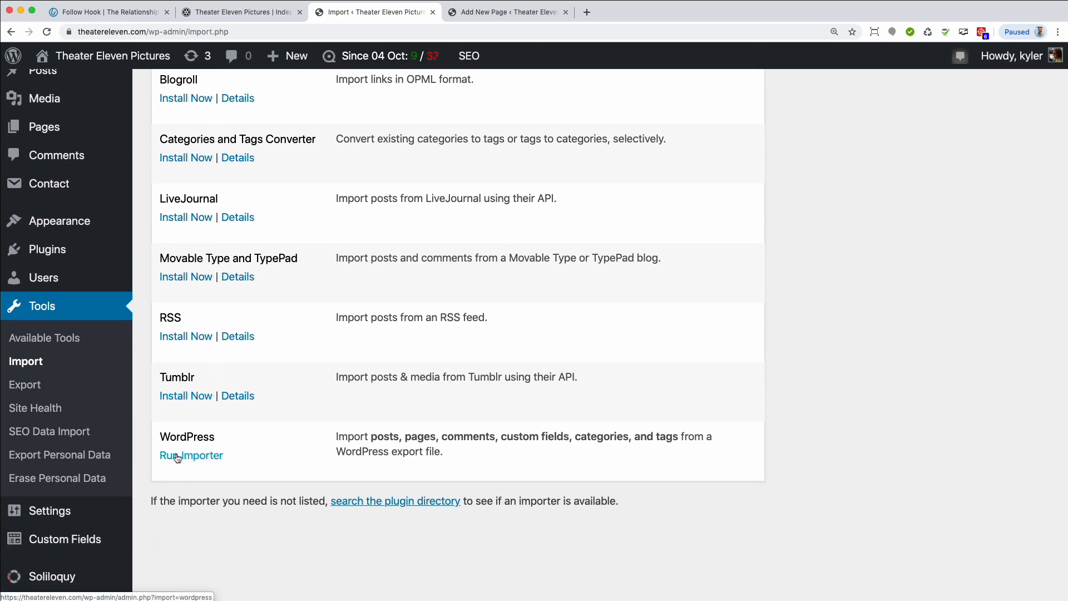
left_click(198, 458)
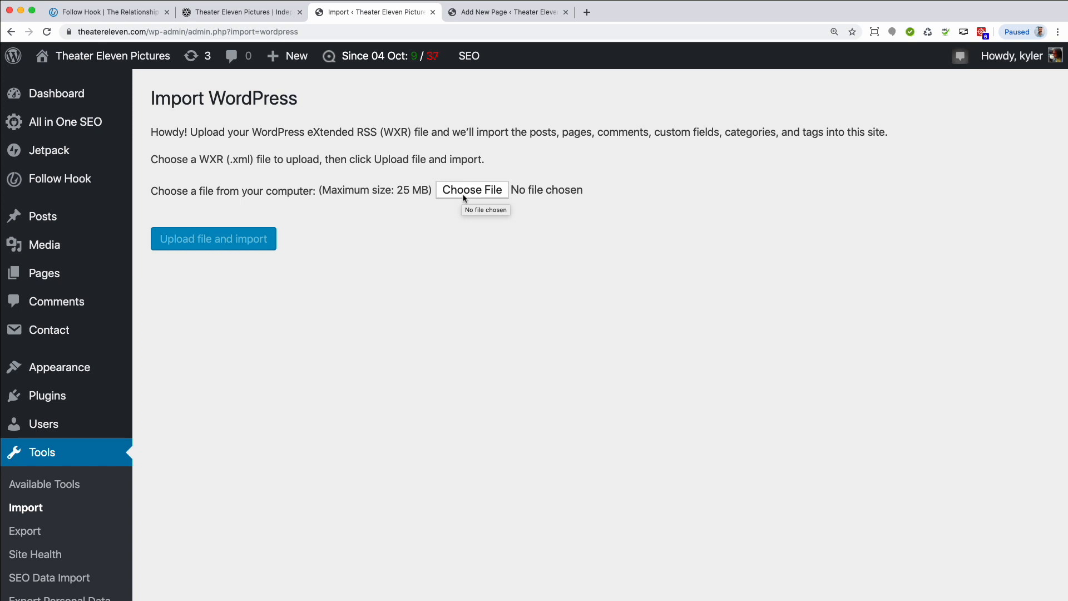
Reopen the Film Updates Opt-In form for editing and review its mail template and form template.
left_click(50, 332)
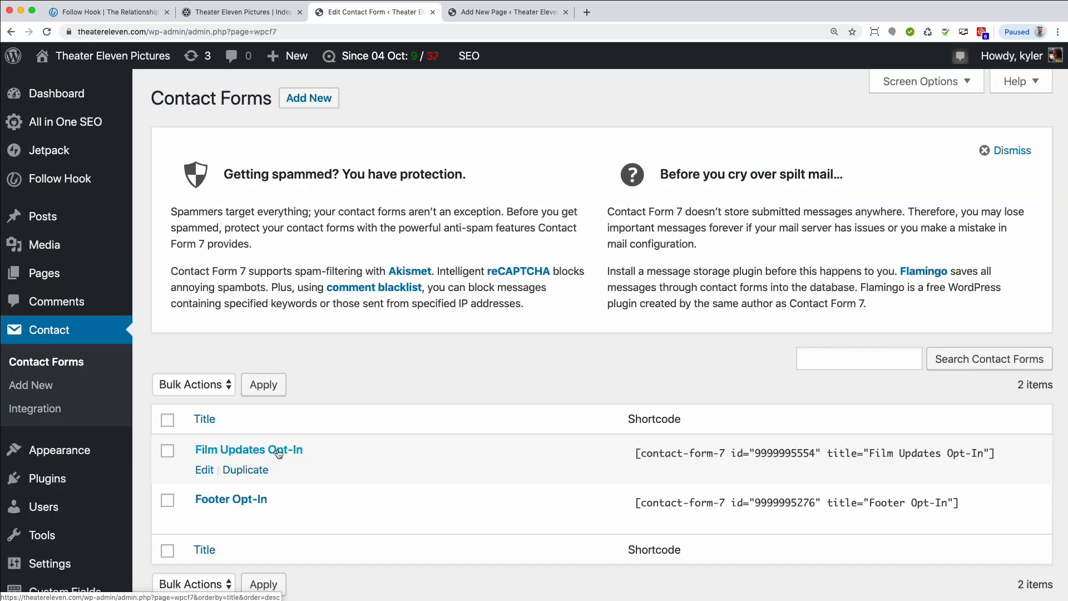
left_click(239, 445)
left_click(246, 267)
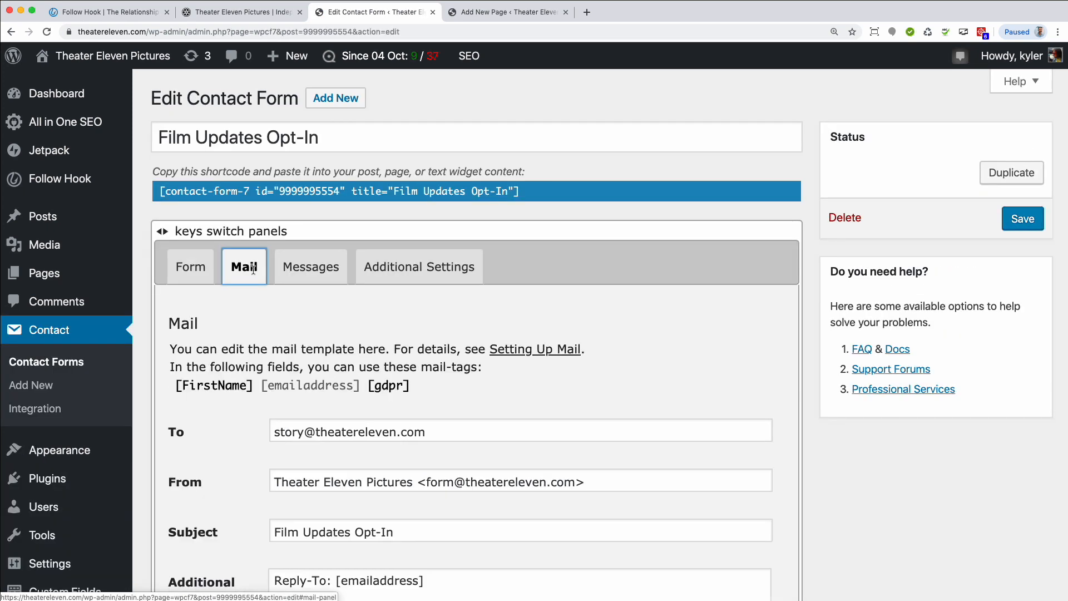
scroll(252, 271, "down", 3)
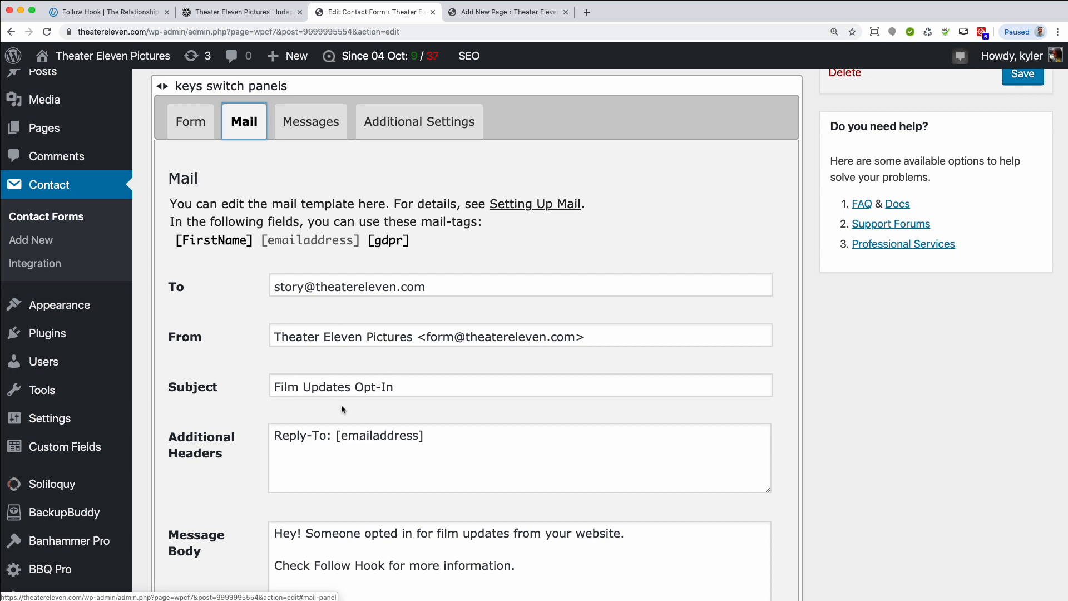
scroll(344, 411, "up", 3)
left_click(205, 257)
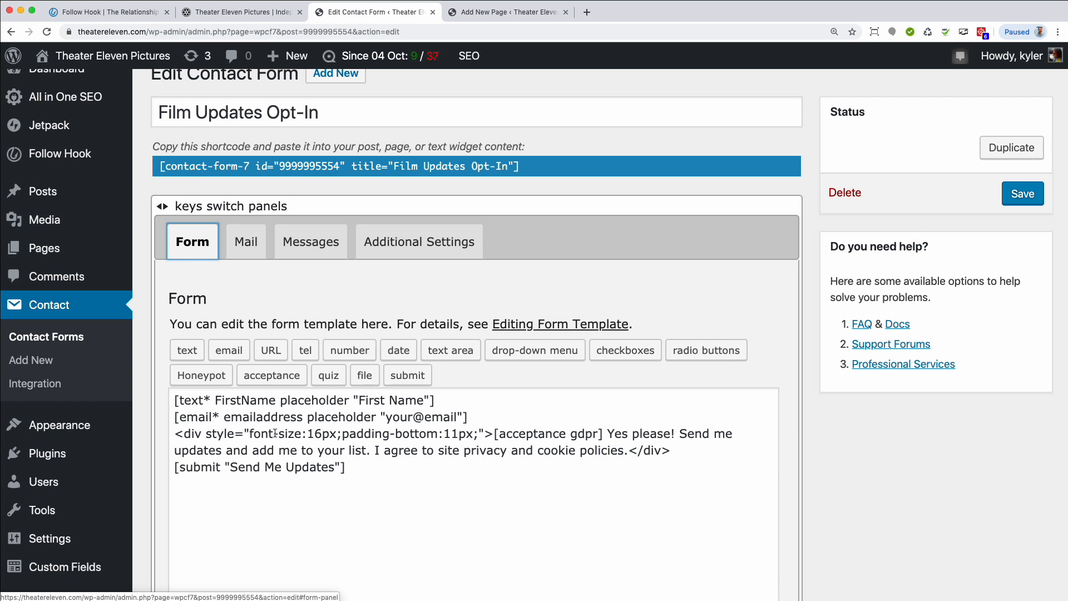